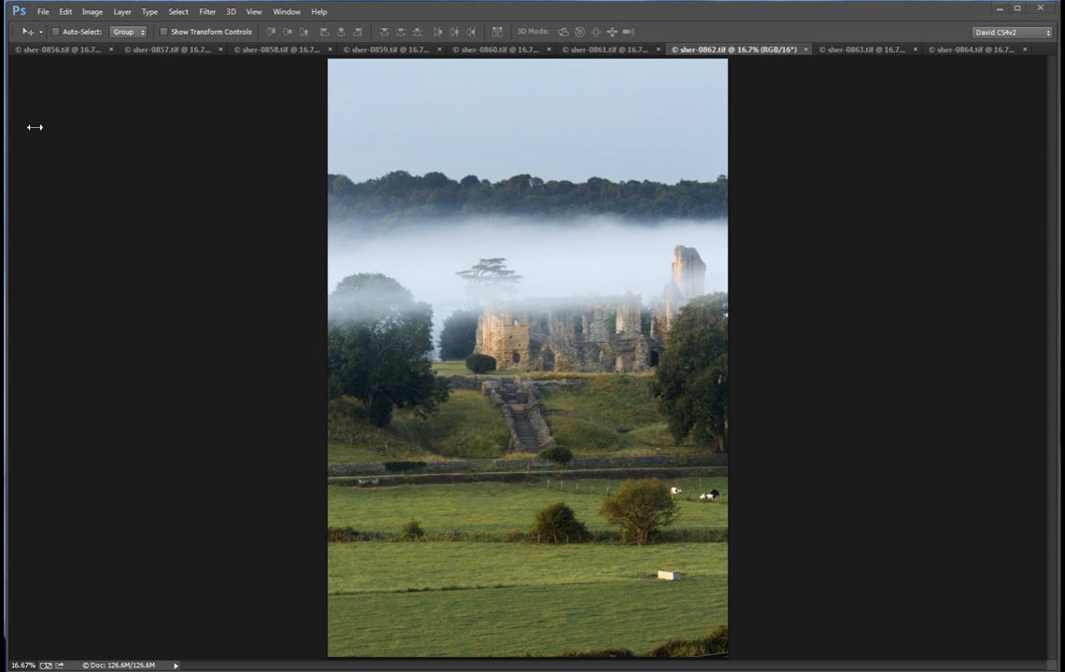
Step: Look through the open source photos from sher-0856.tif to sher-0861.tif one after another
click(53, 51)
click(197, 52)
click(290, 52)
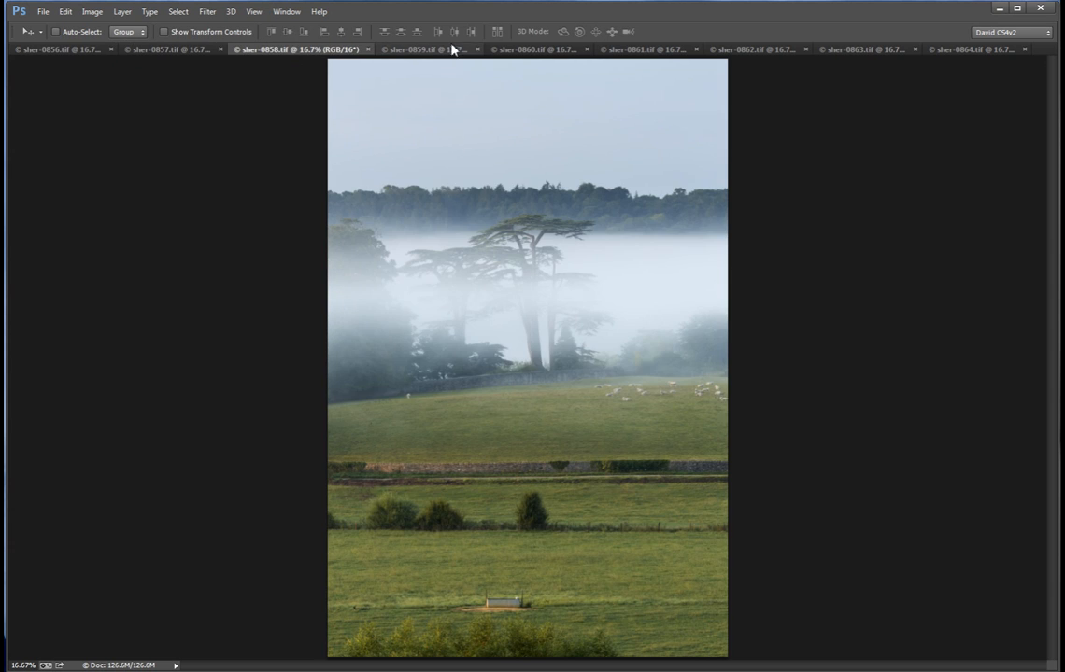
click(442, 53)
click(513, 52)
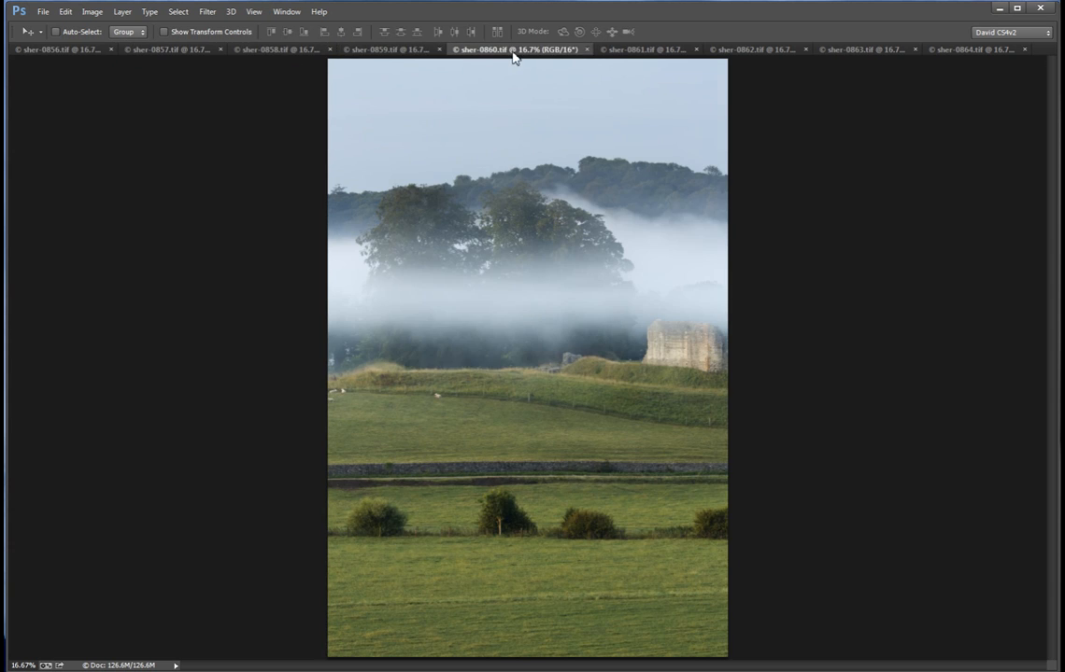
click(660, 51)
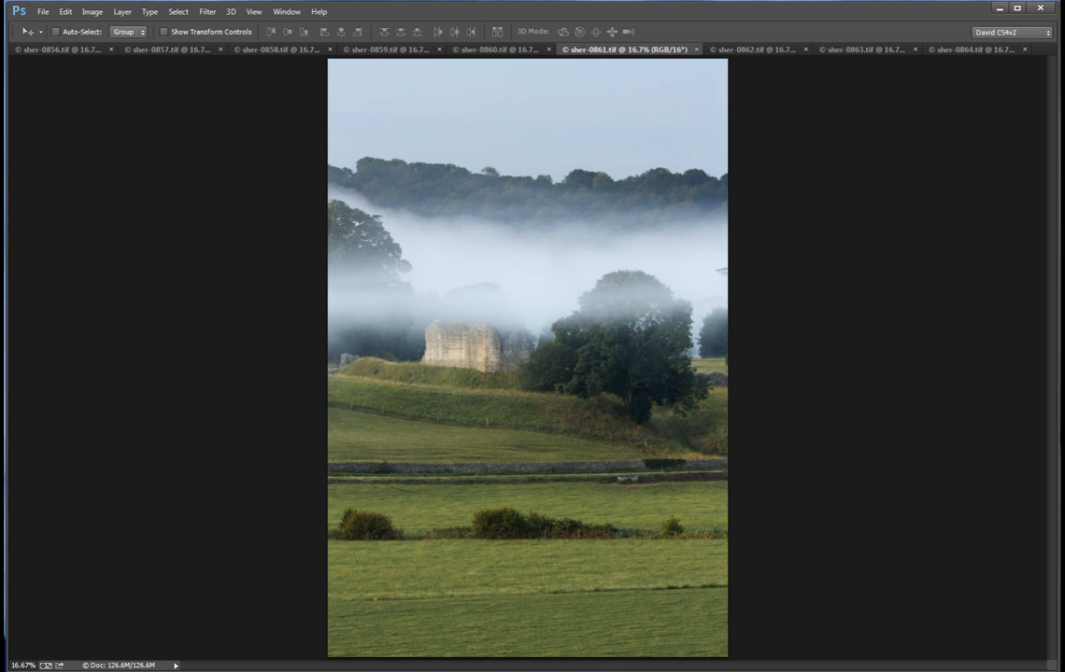
Step: Merge all open sher files into a panorama with Photomerge, using the Cylindrical layout and Blend Images Together
click(42, 14)
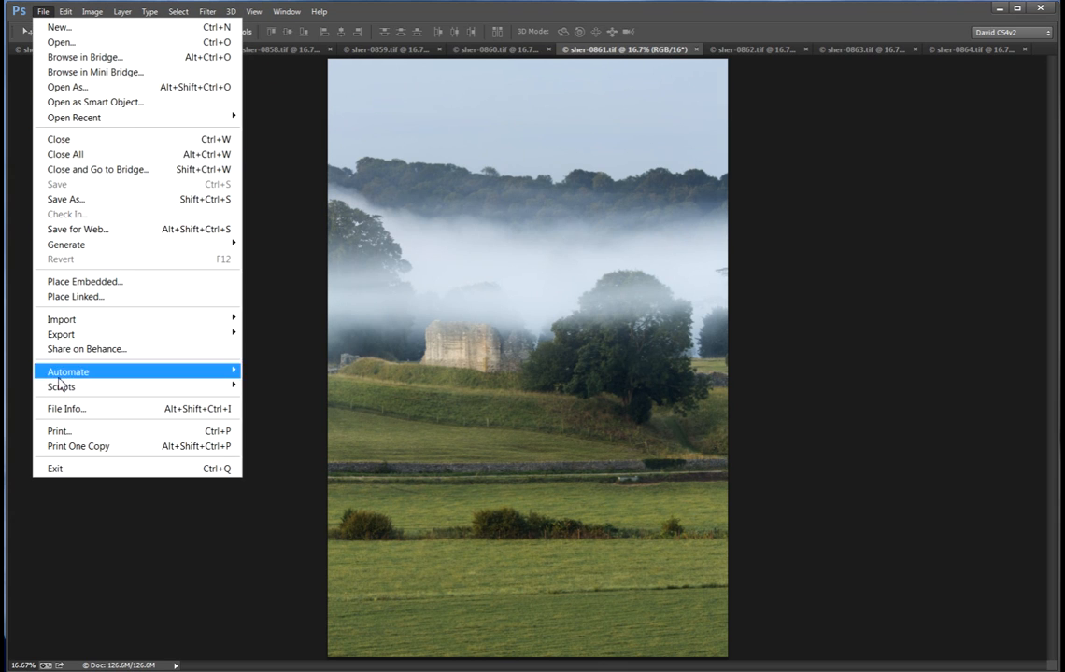
mouse_move(62, 378)
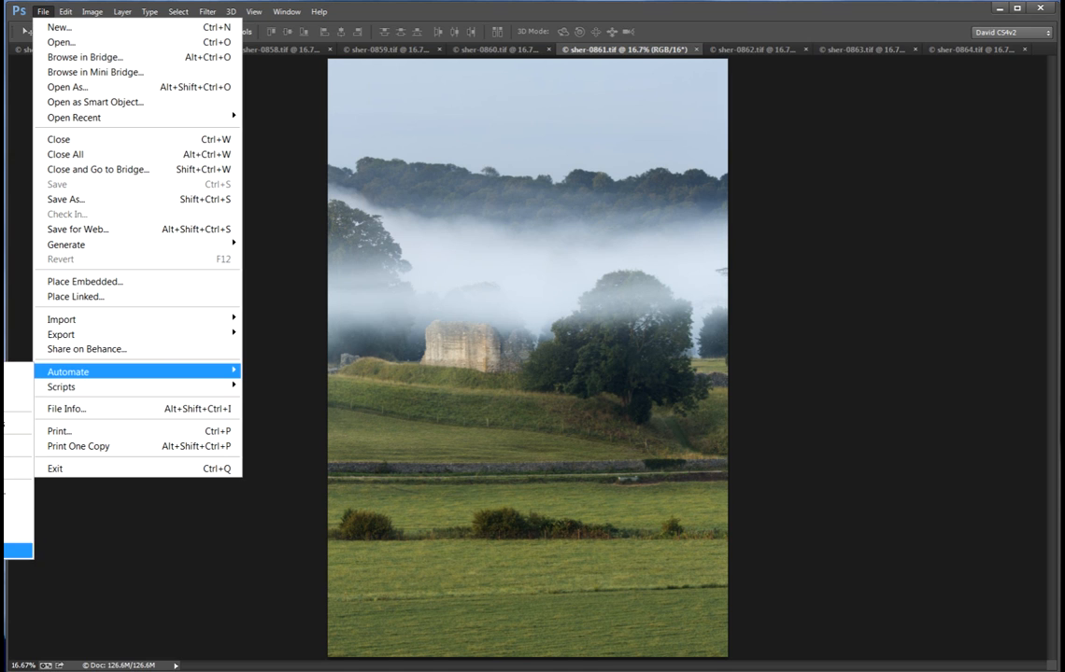
click(17, 551)
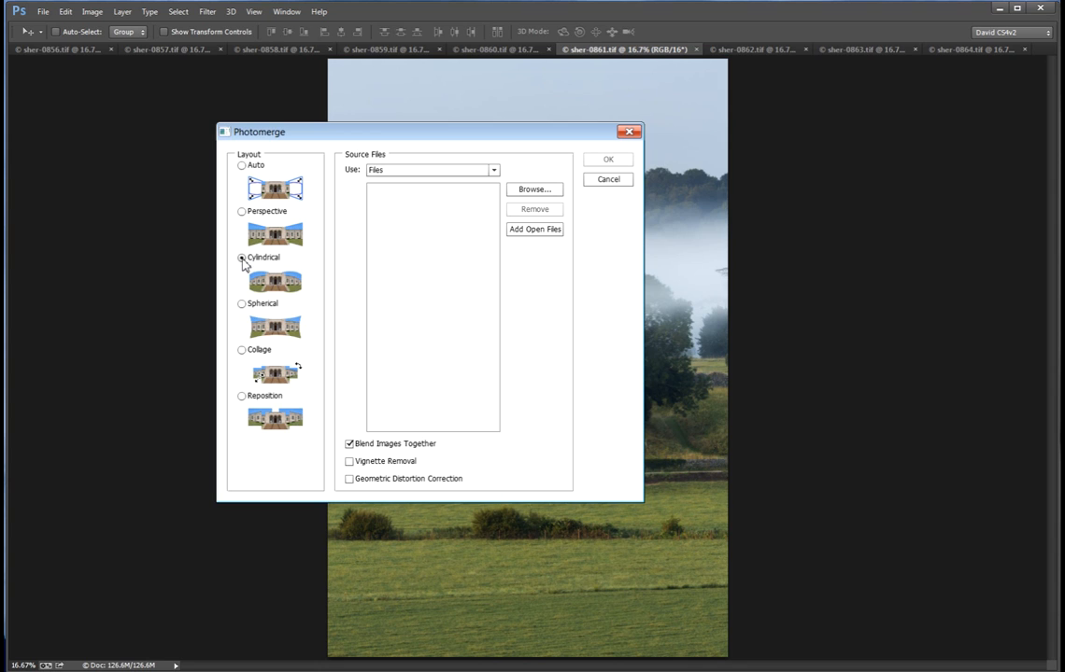
click(242, 259)
click(536, 230)
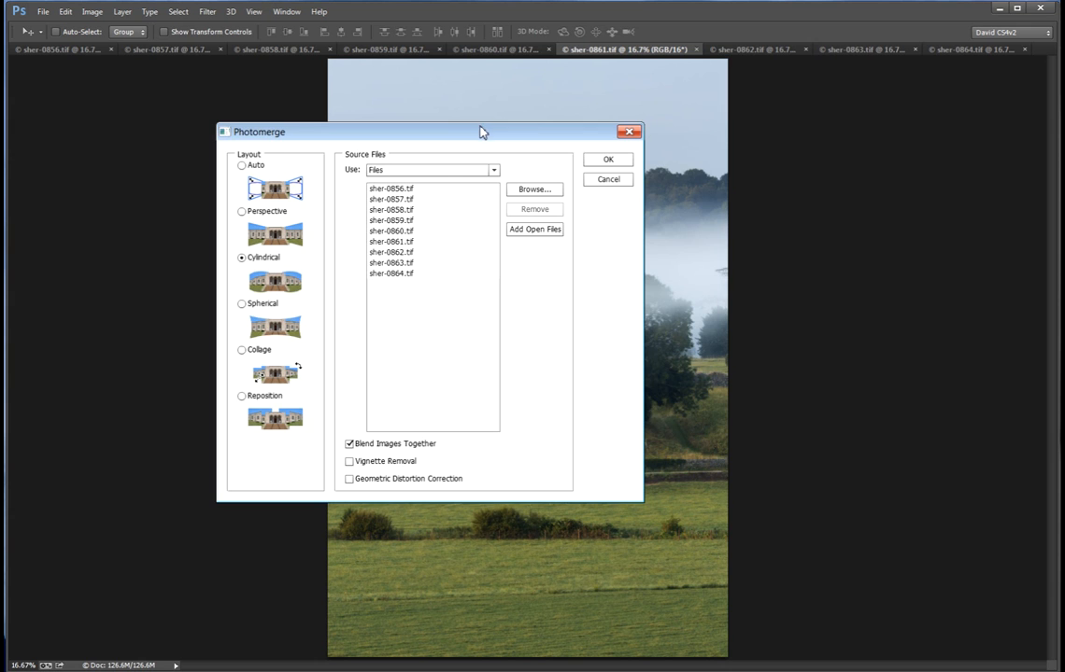
drag(482, 136, 842, 263)
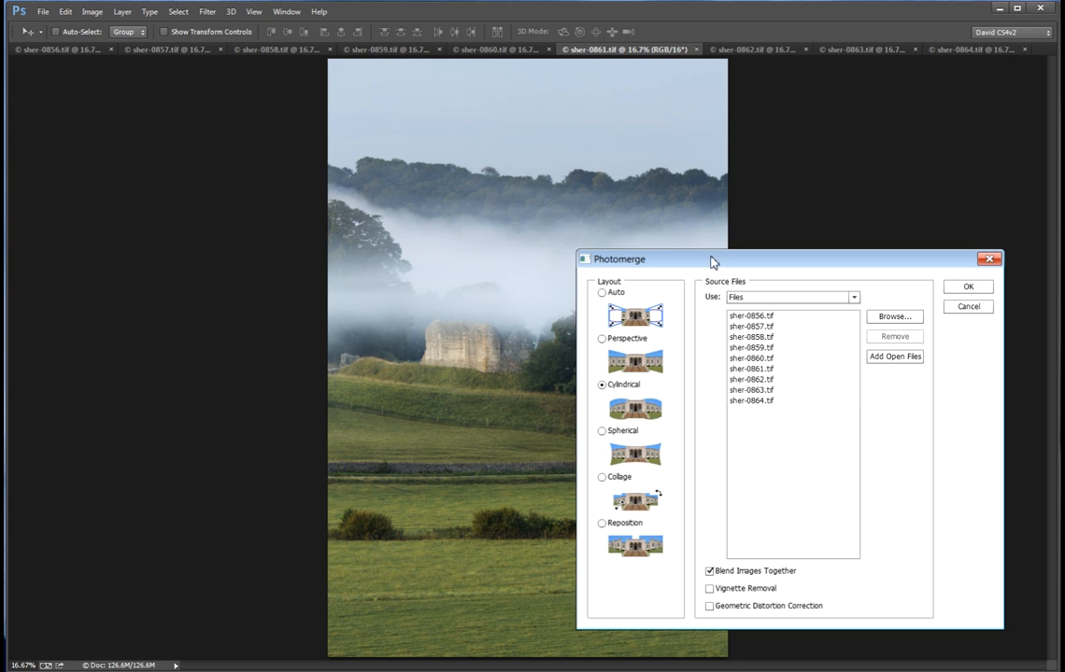
drag(714, 260, 663, 221)
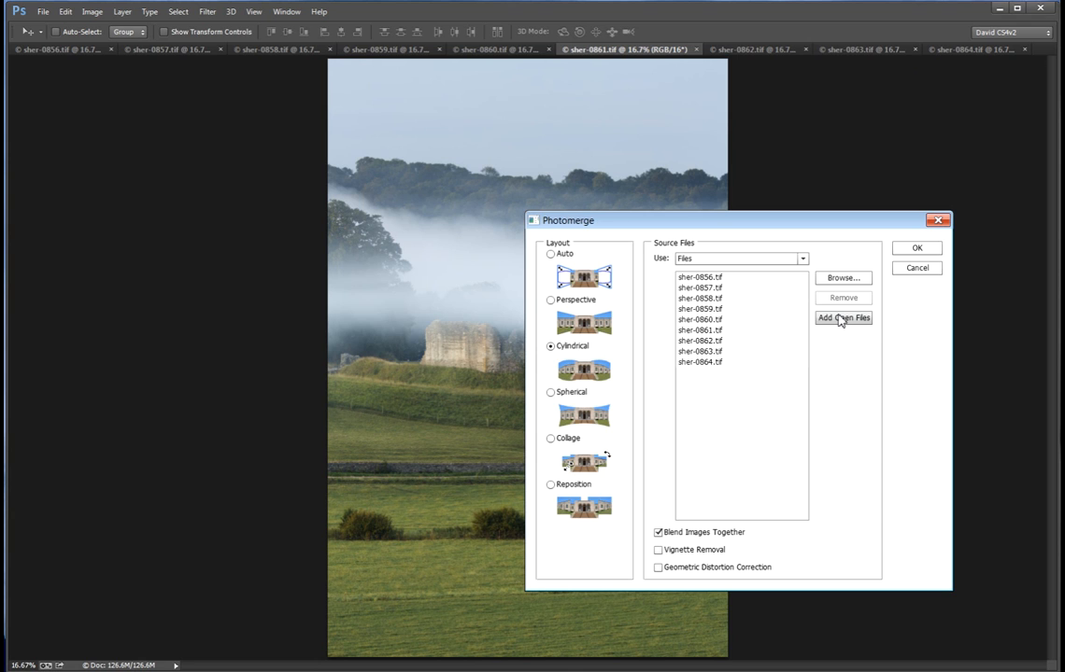
drag(849, 228, 780, 197)
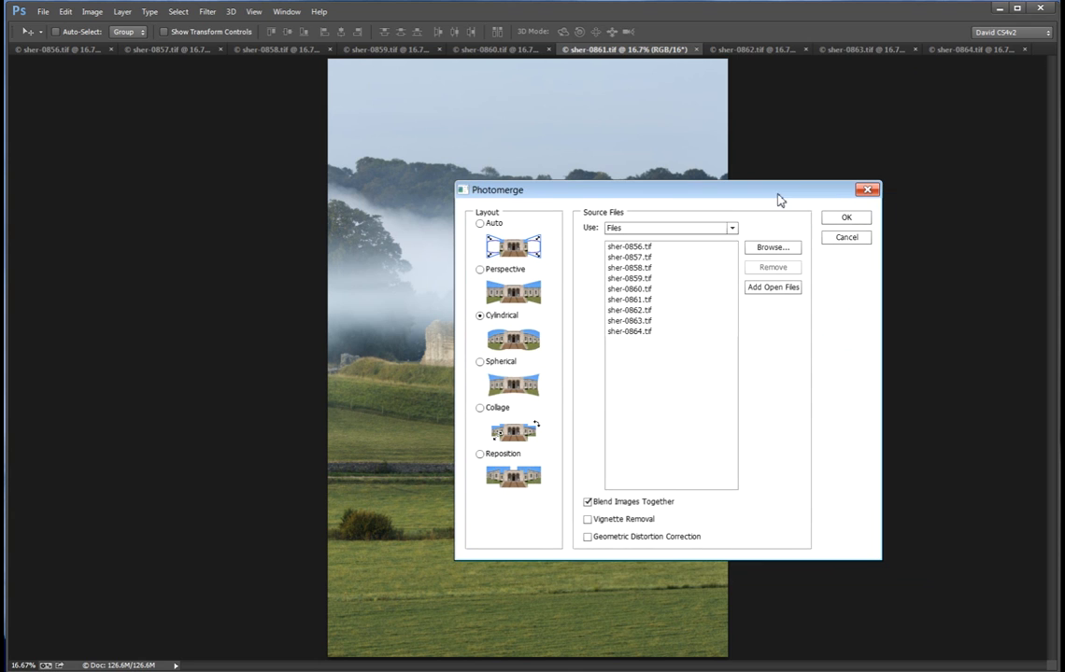
click(845, 220)
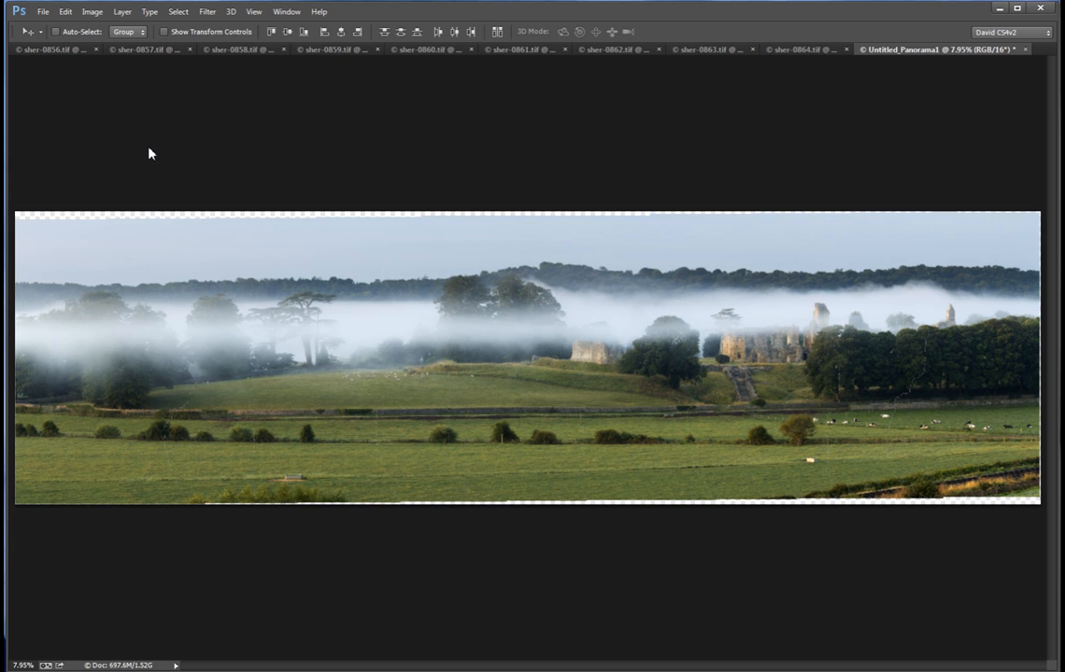
Step: Examine each photo's contribution to the panorama by hiding and reshowing layers sher-0864.tif through sher-0860.tif one at a time
key(F7)
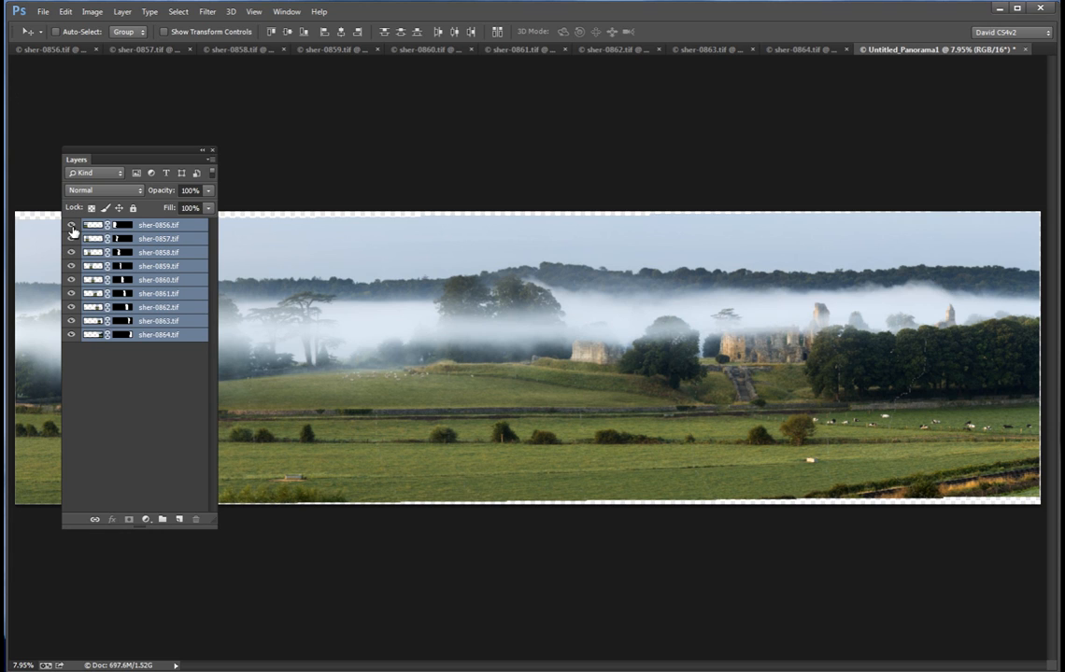
click(72, 335)
click(72, 335)
click(72, 321)
click(72, 322)
click(72, 307)
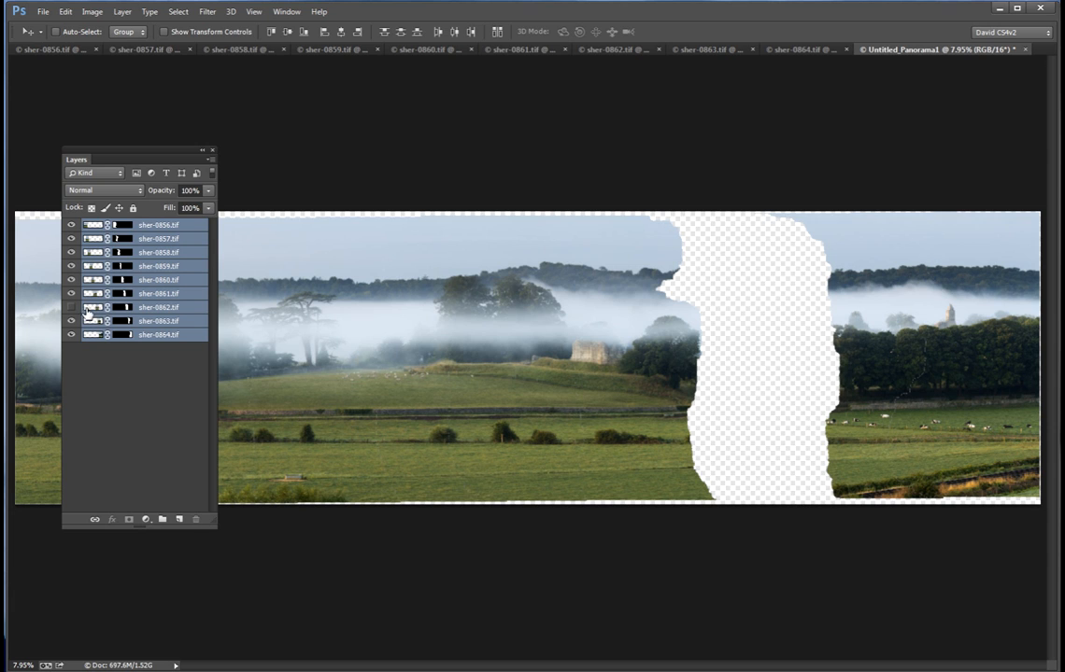
click(70, 307)
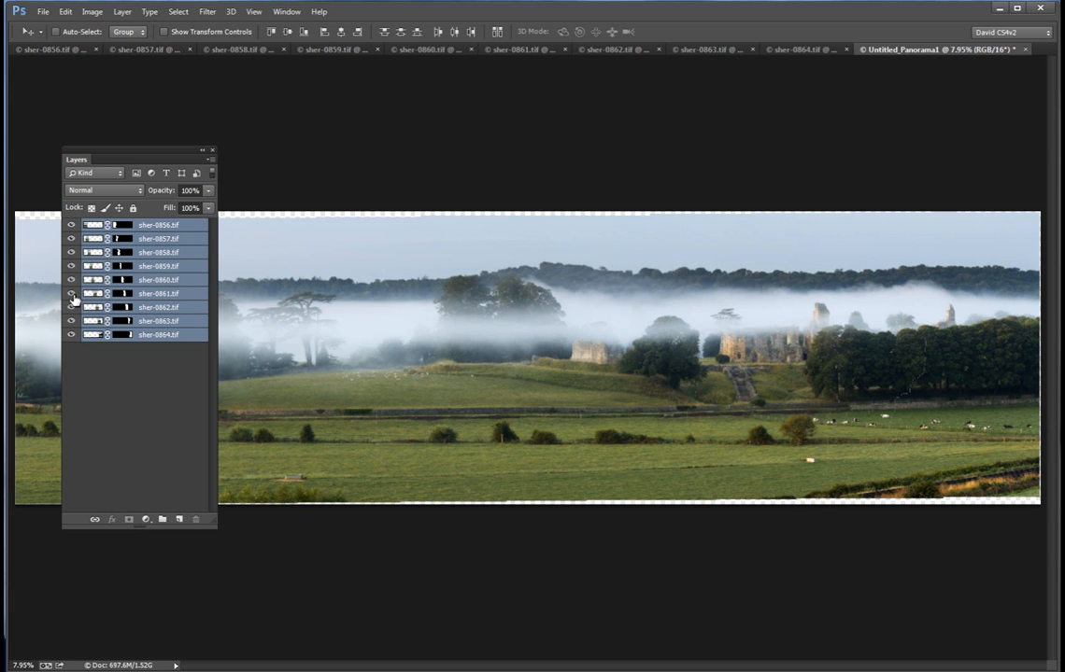
click(72, 295)
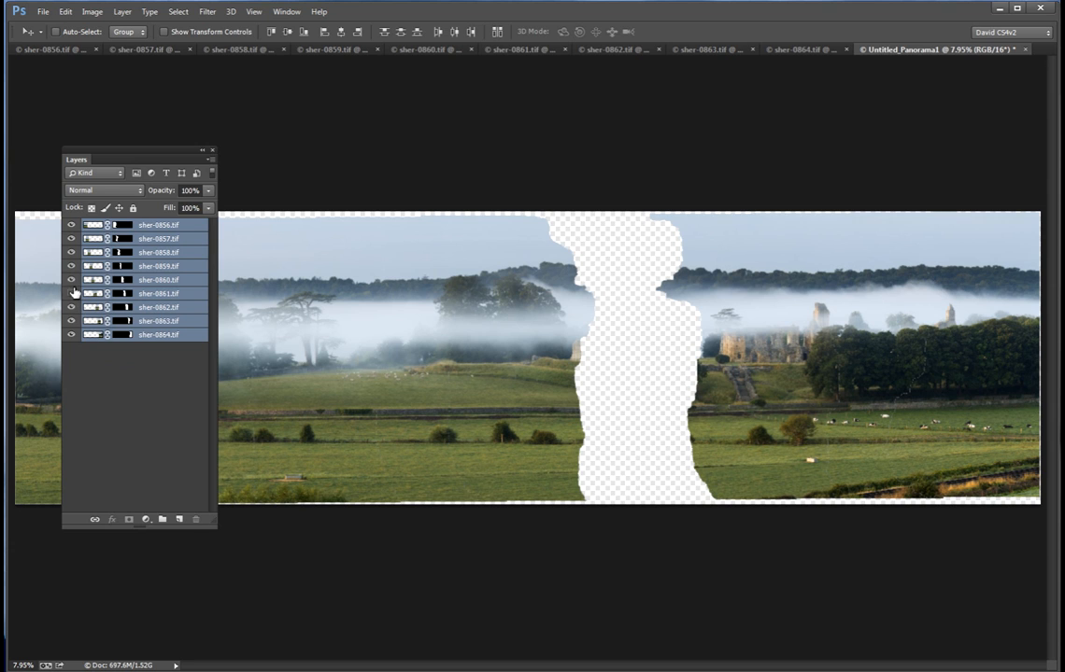
click(71, 294)
click(71, 280)
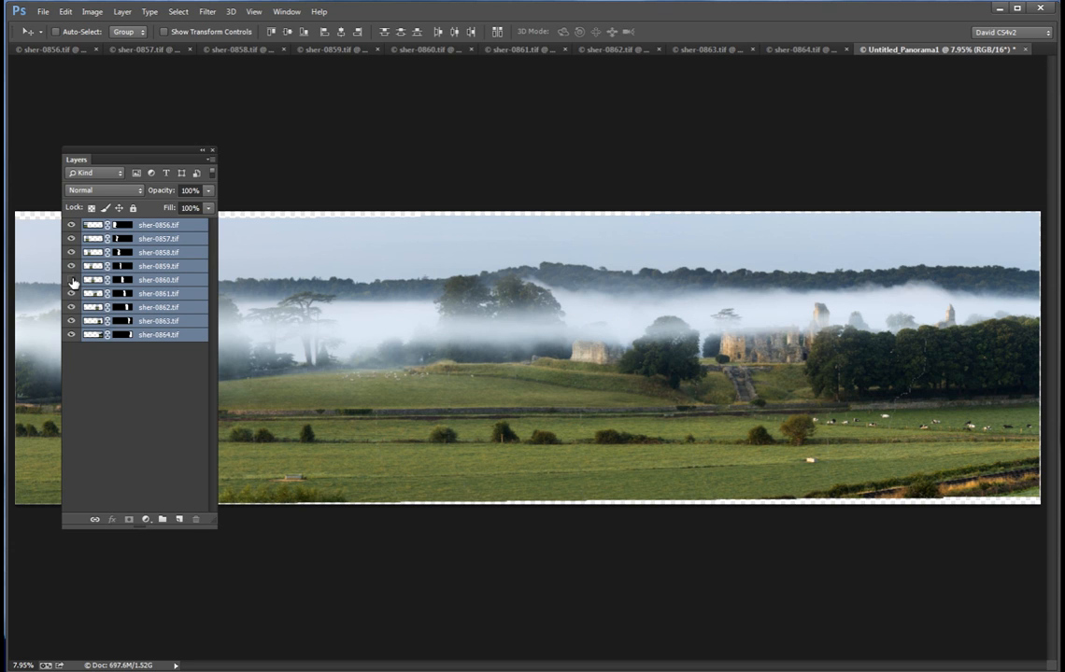
click(71, 280)
key(F7)
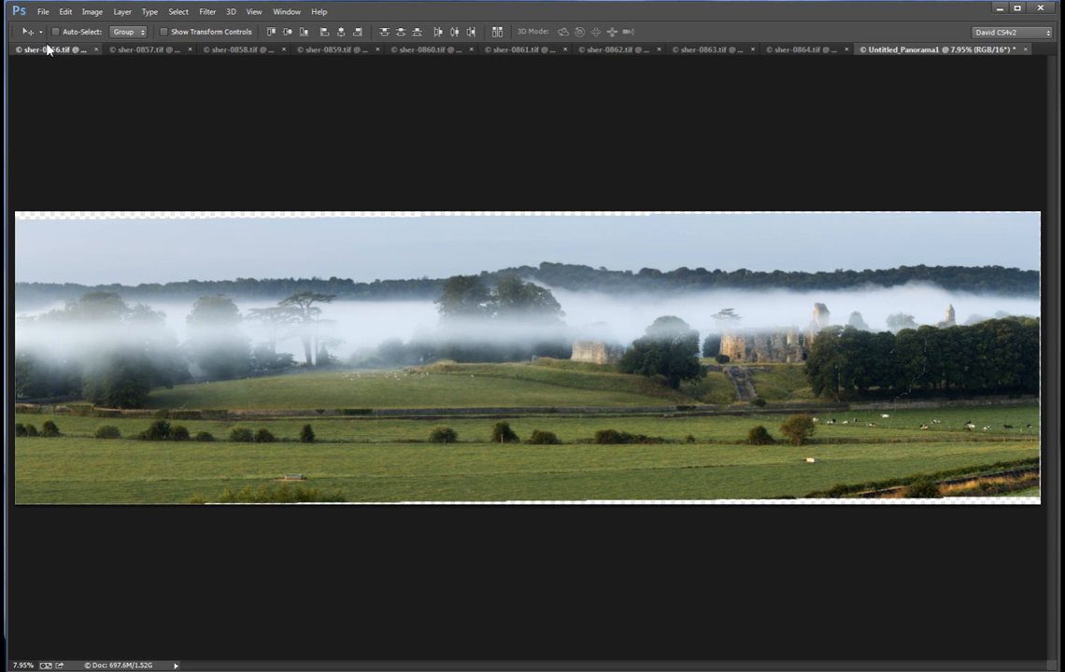
Step: Close the nine source photos sher-0856.tif to sher-0864.tif, leaving only the merged panorama open
click(84, 50)
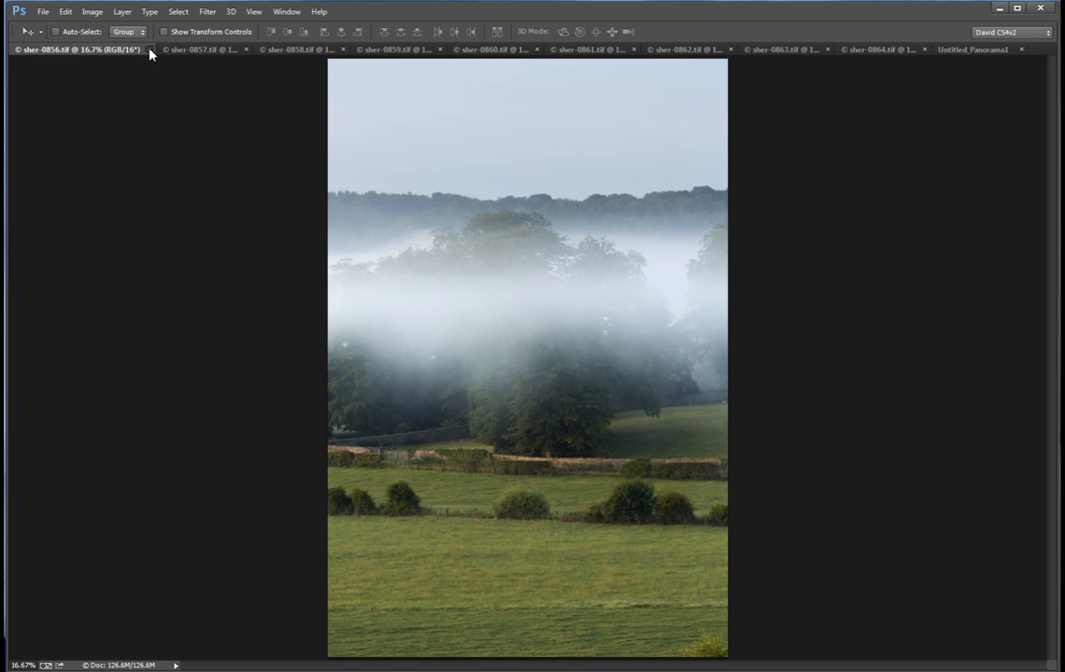
click(147, 50)
click(60, 49)
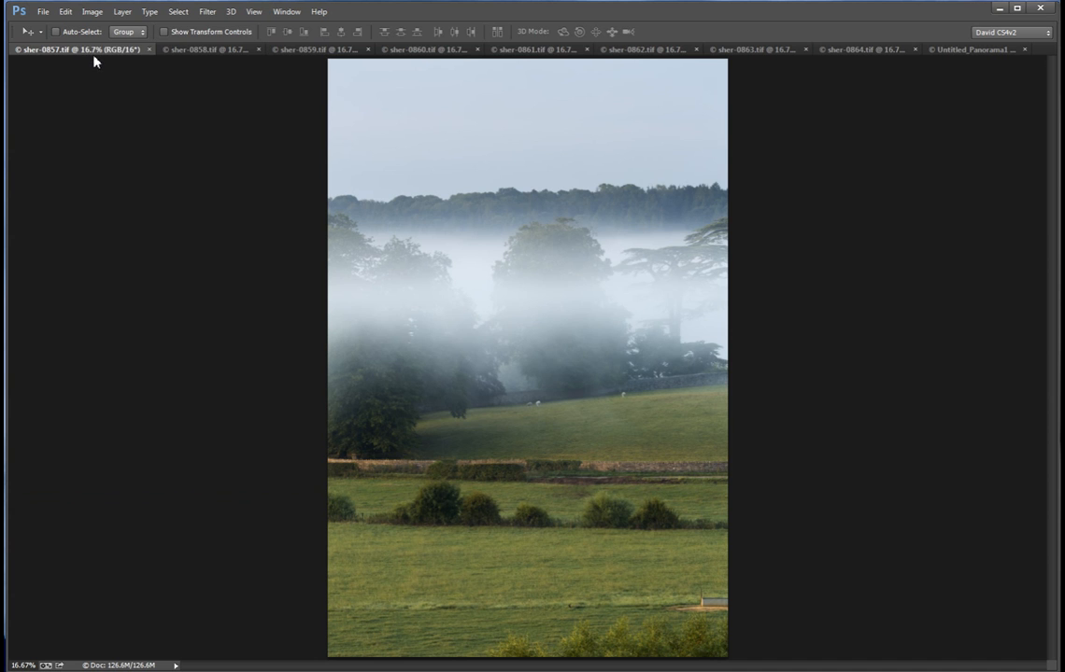
click(148, 49)
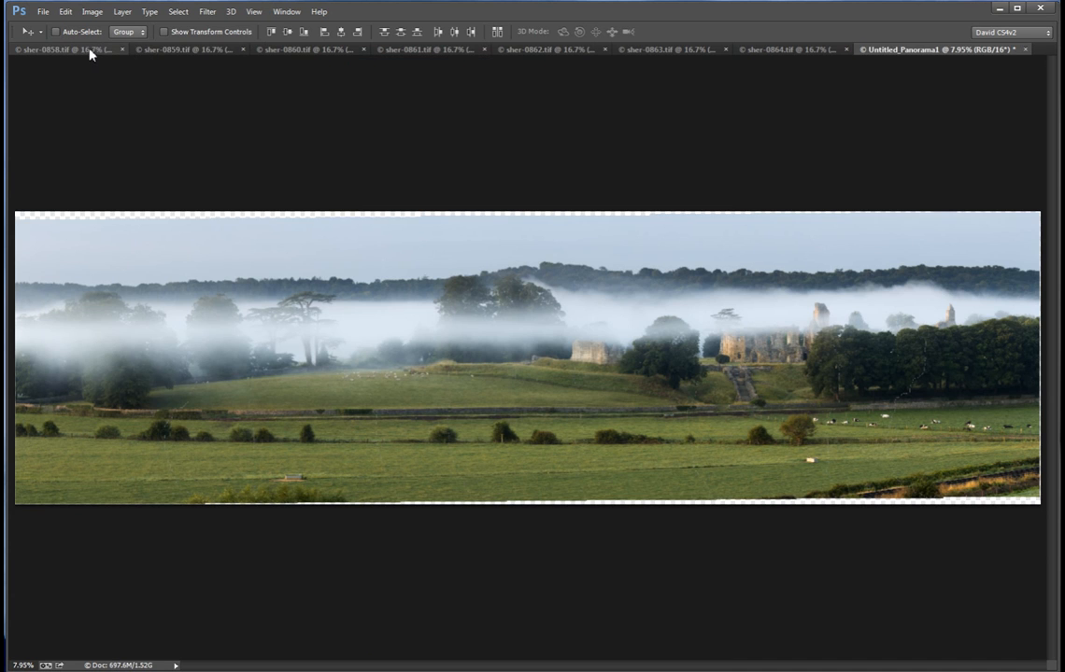
click(103, 50)
click(147, 50)
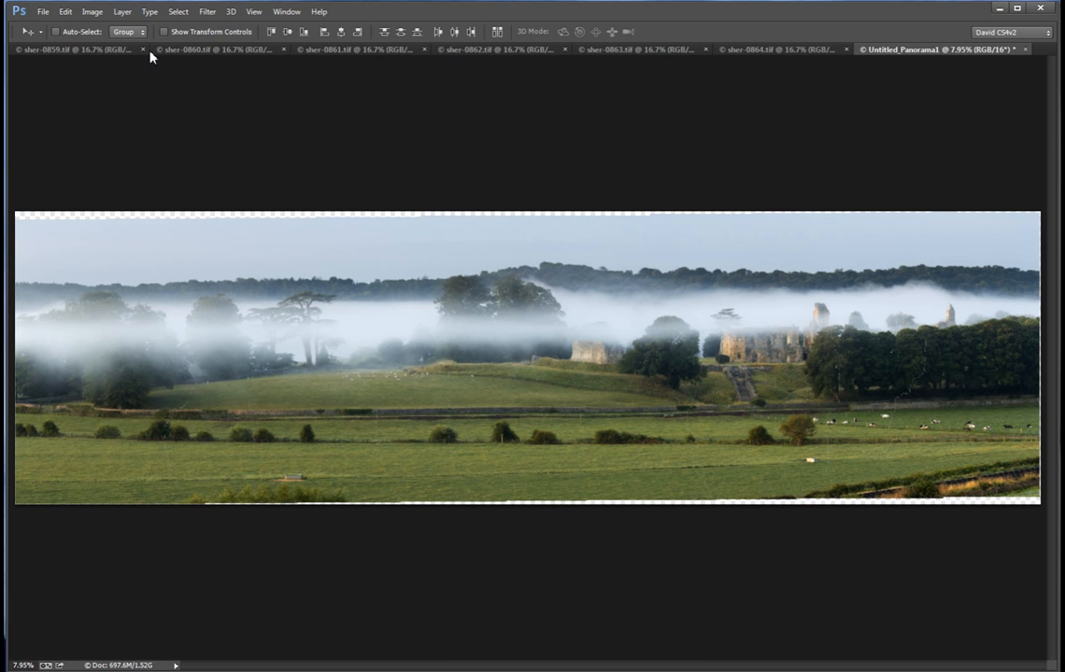
click(112, 50)
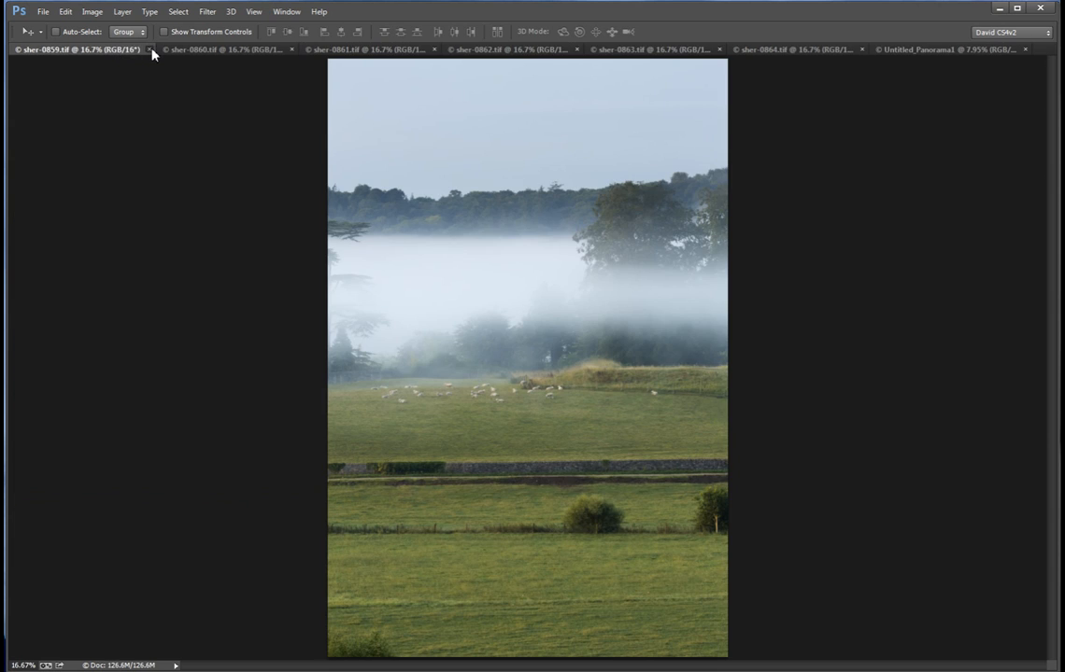
click(148, 50)
click(90, 51)
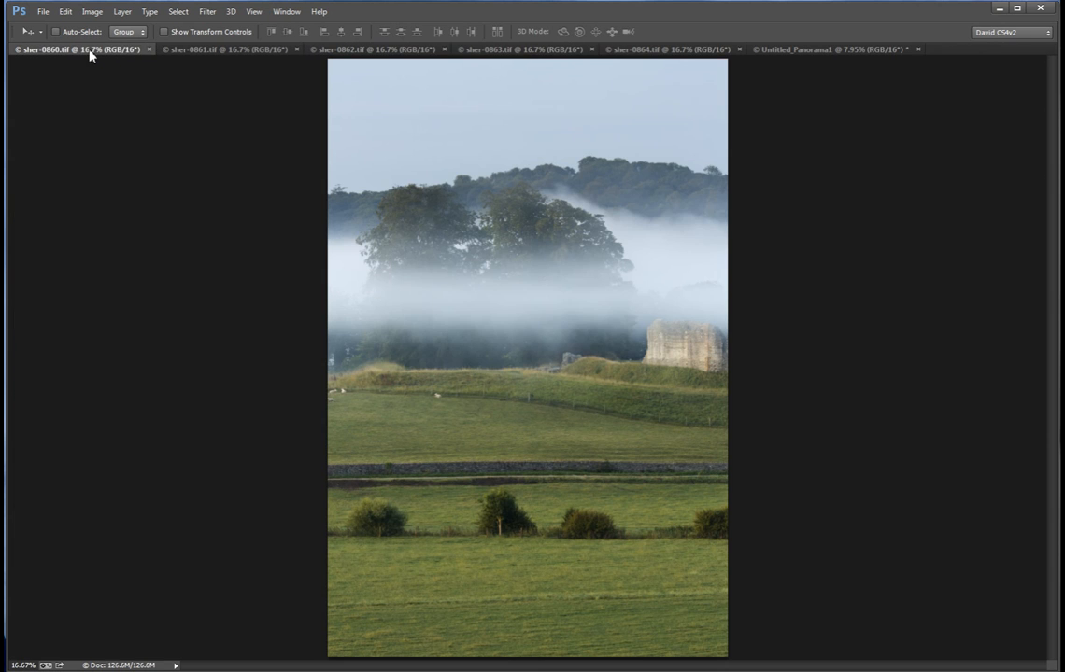
click(147, 49)
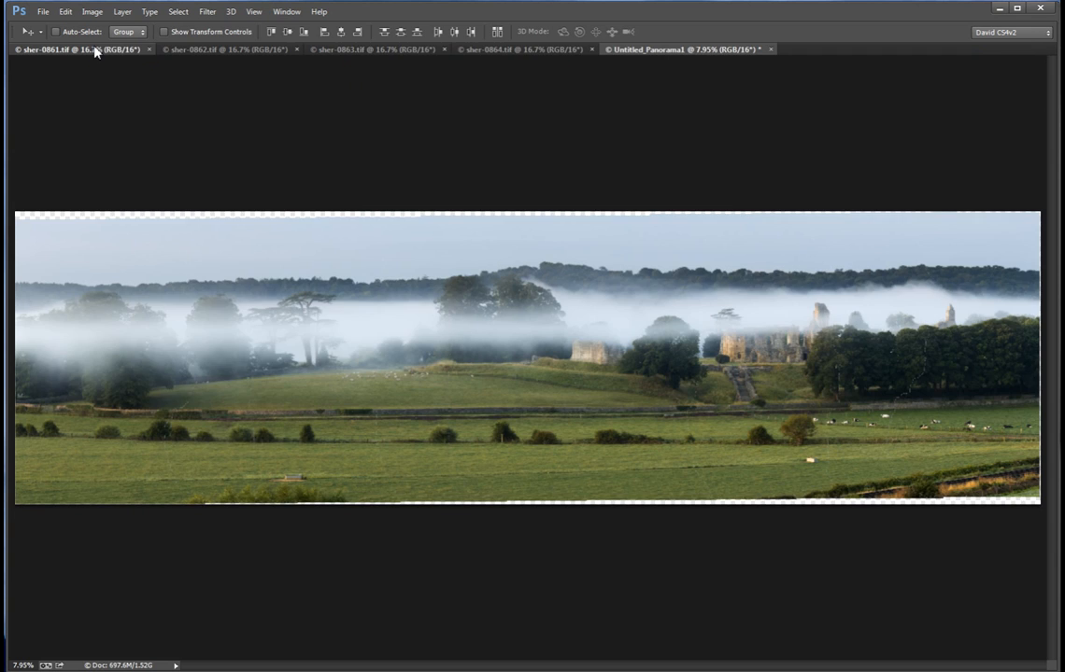
click(97, 48)
click(147, 50)
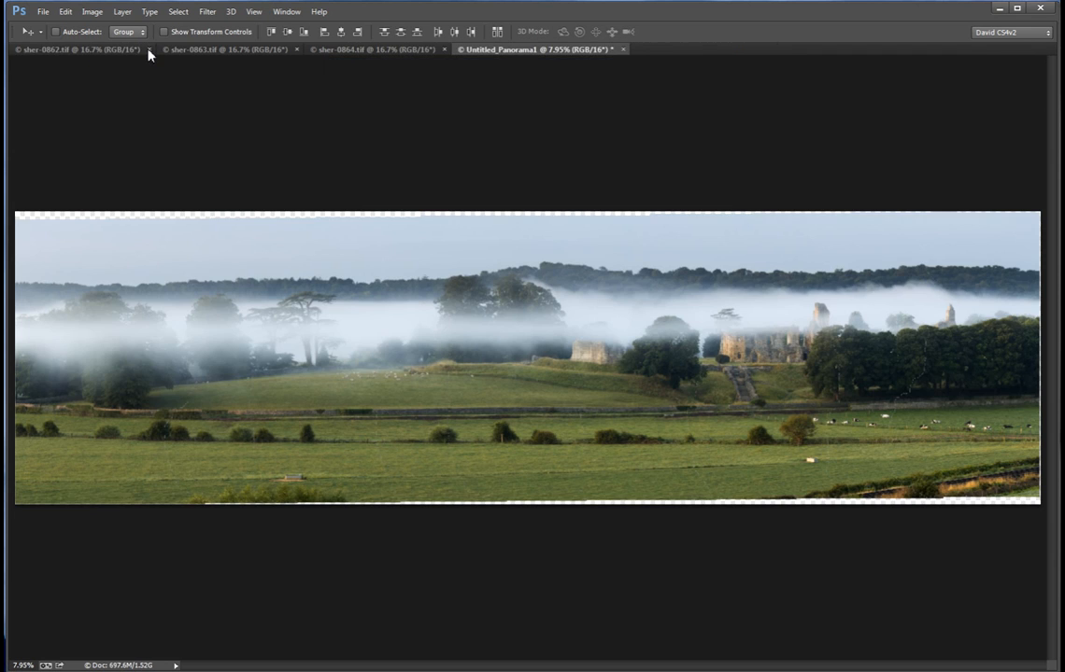
click(127, 51)
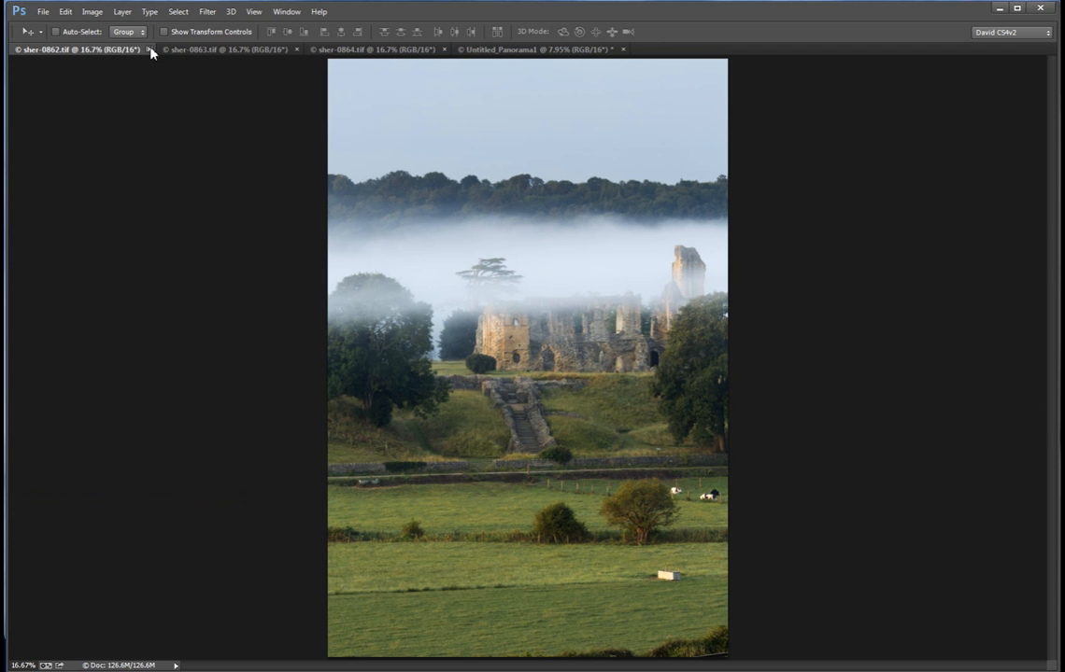
click(147, 50)
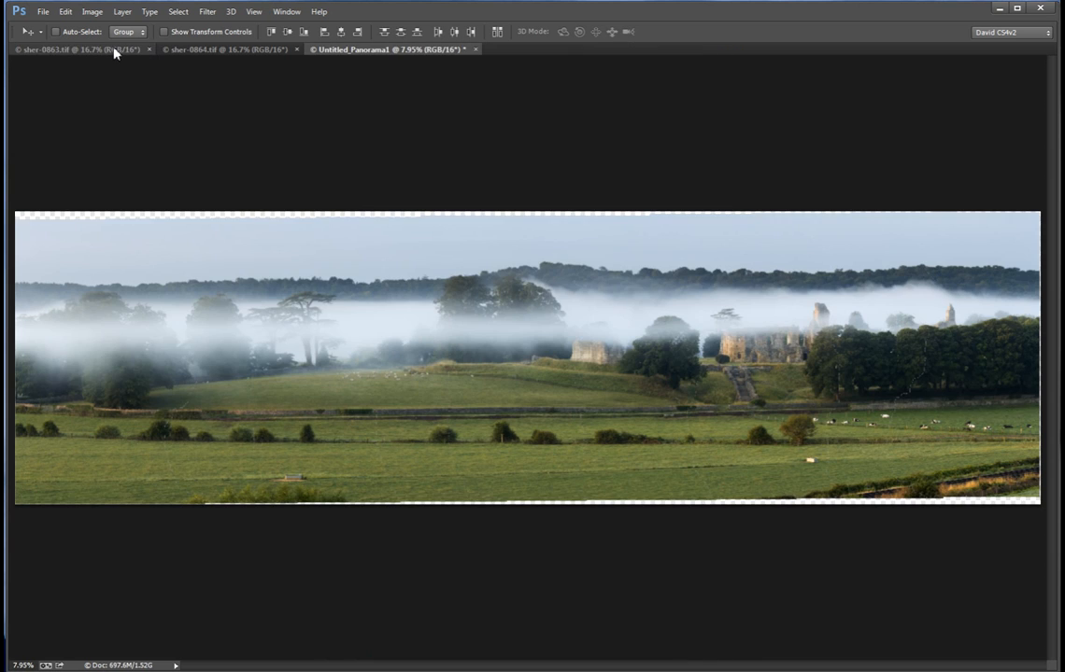
click(116, 49)
click(149, 50)
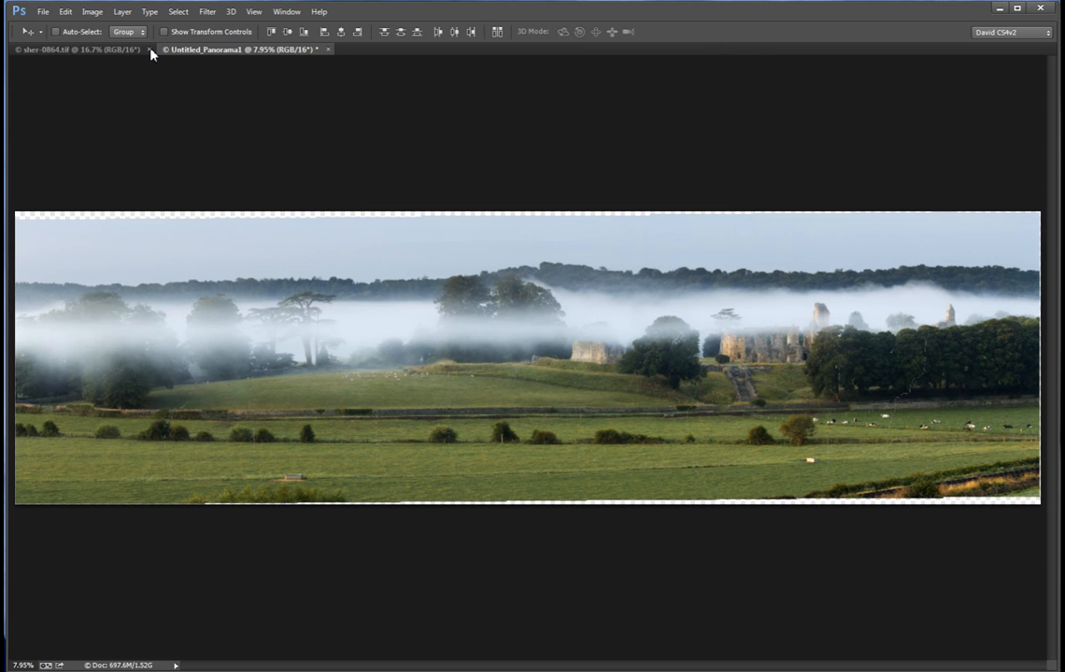
click(110, 49)
click(147, 50)
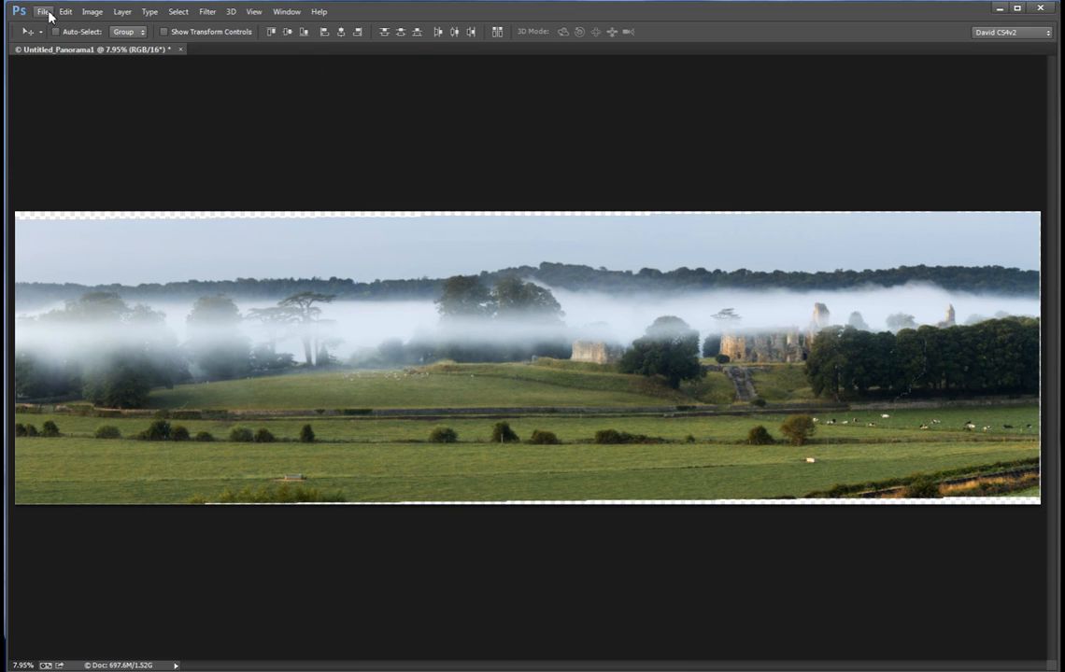
Step: Flatten the merged panorama's layers into a single image
click(128, 16)
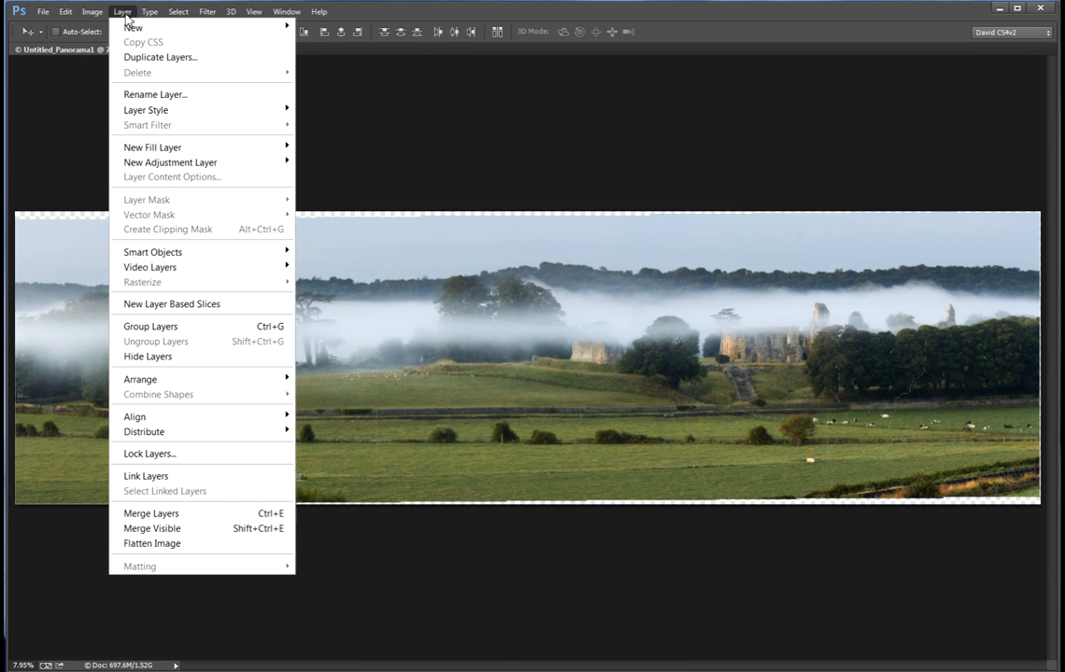
click(151, 544)
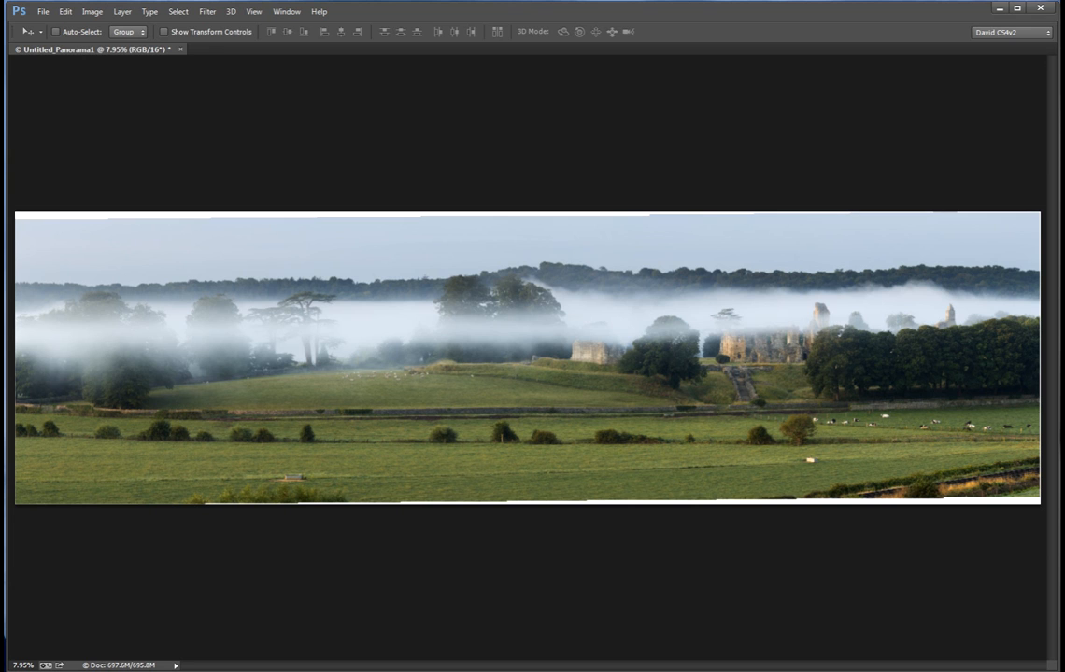
Step: Start saving the flattened panorama under a new name in the Images > processed > Sherborne pano folder
click(43, 13)
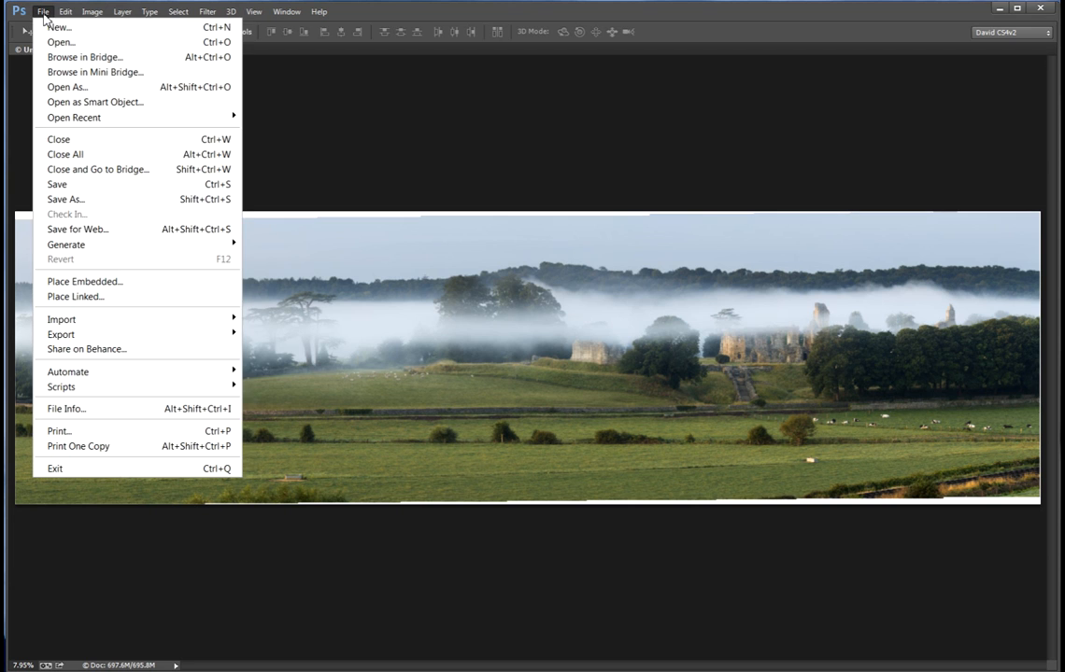
click(67, 200)
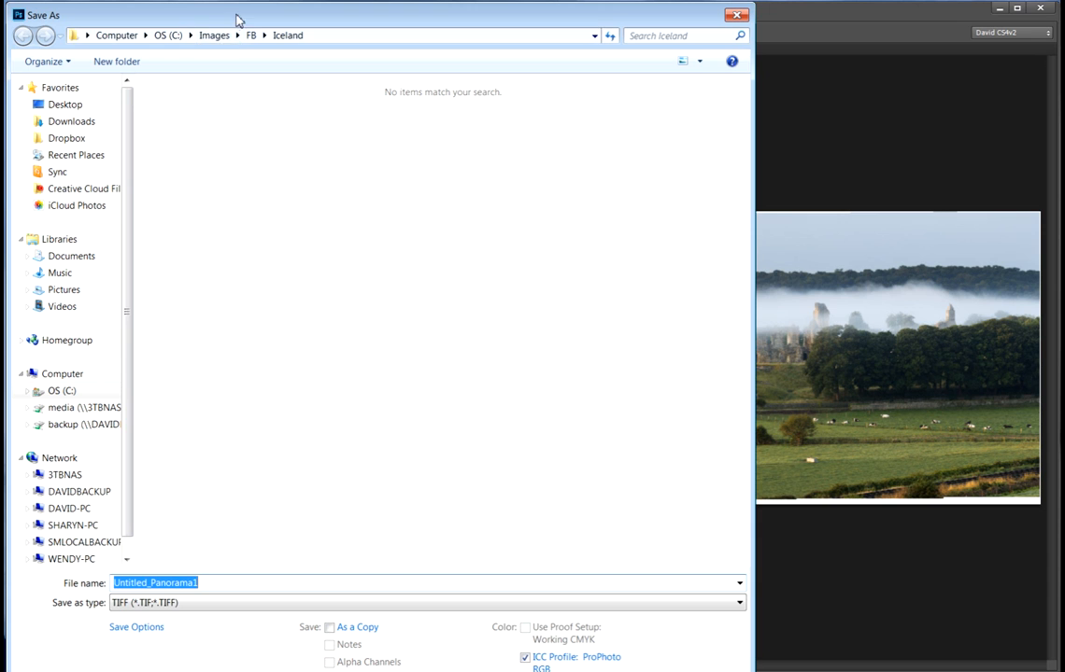
click(214, 35)
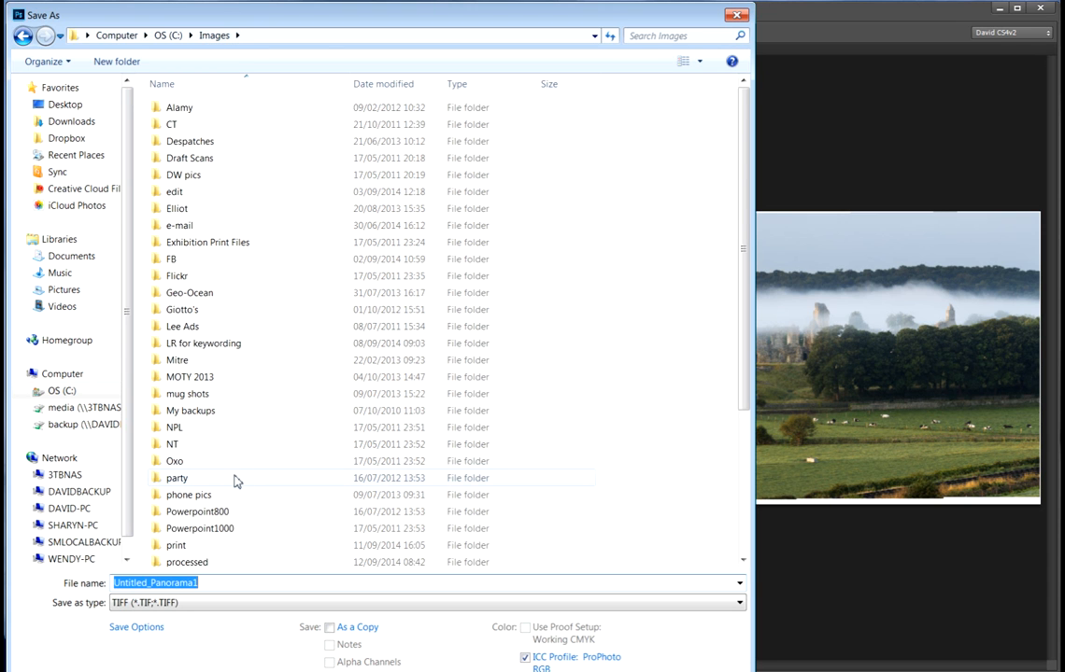
double_click(182, 562)
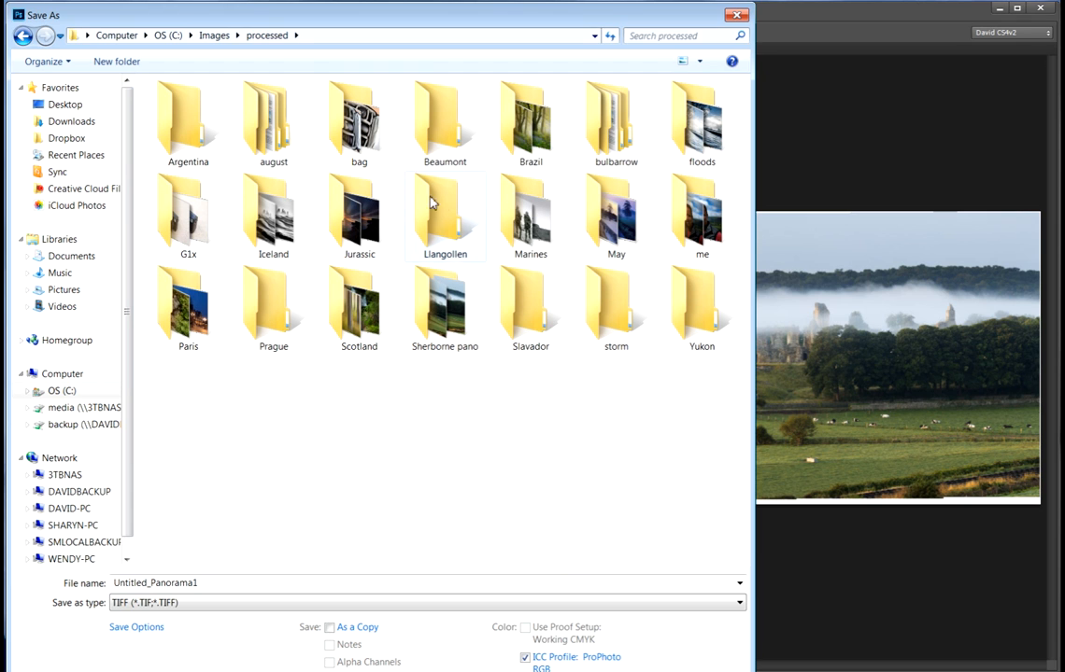
double_click(449, 323)
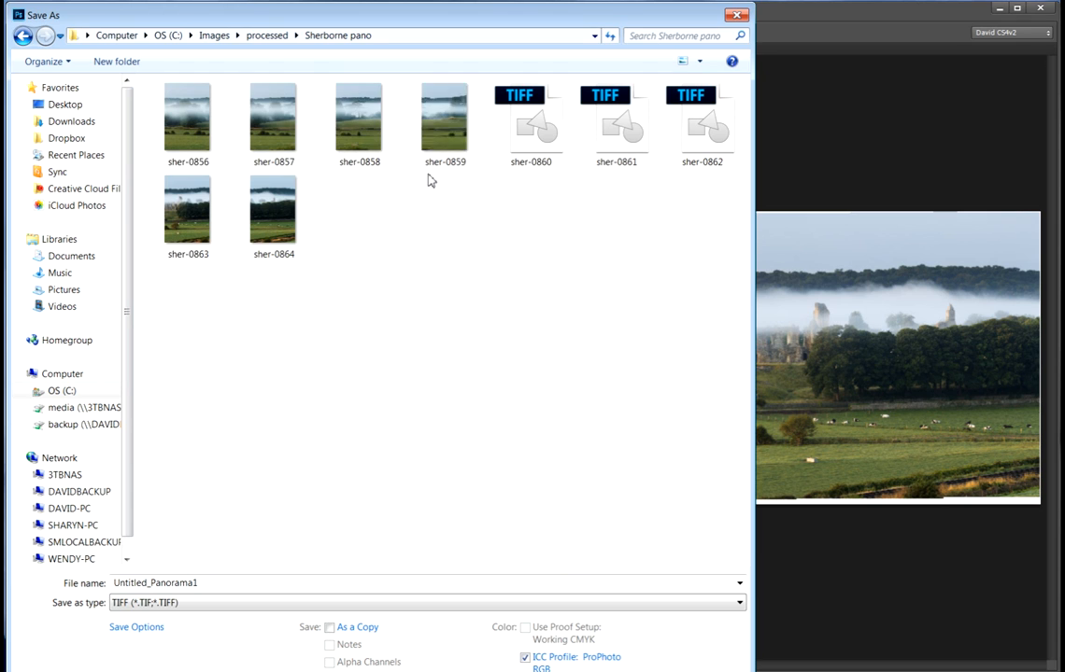
Step: Base the file name on sher-0862, extend it to sher-0862pano, and save as TIFF with no image compression
click(706, 126)
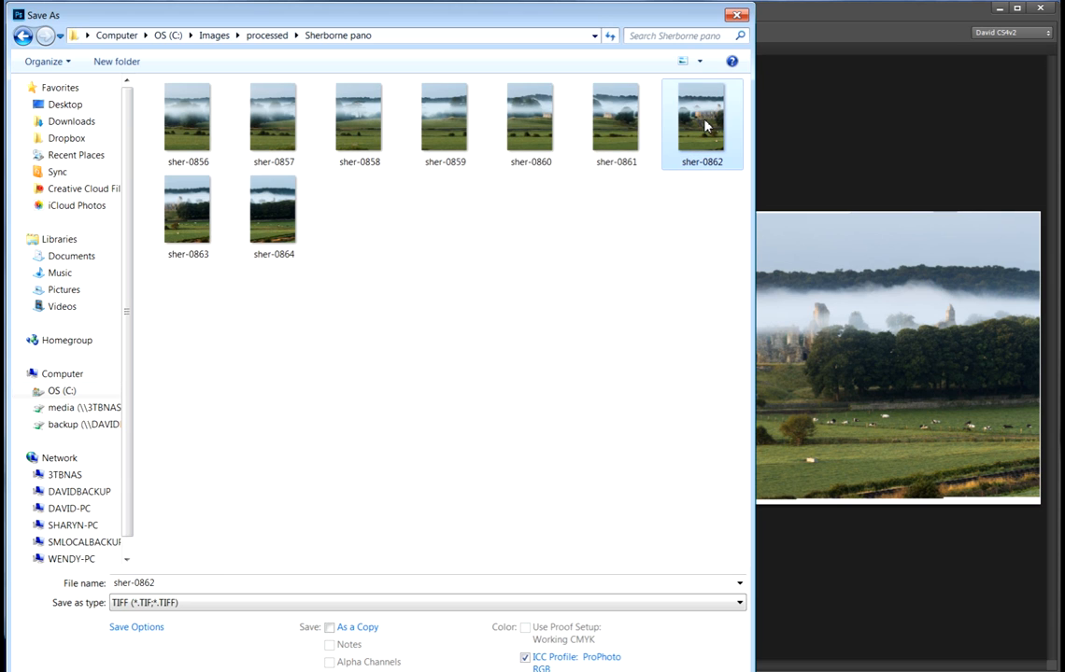
click(159, 586)
double_click(159, 586)
click(159, 585)
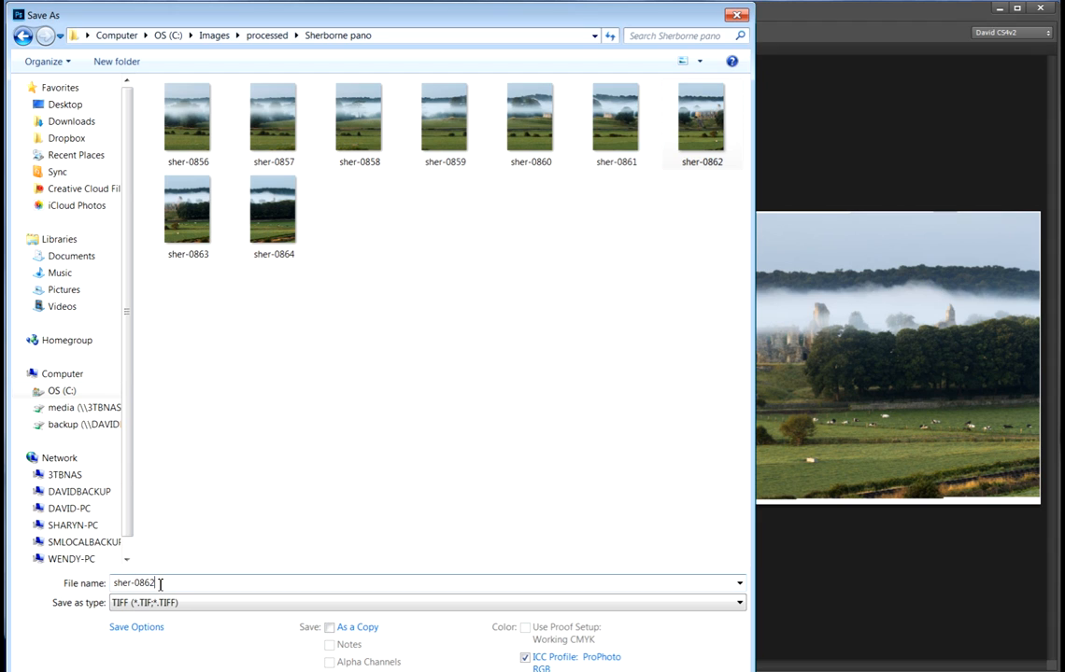
text(pano)
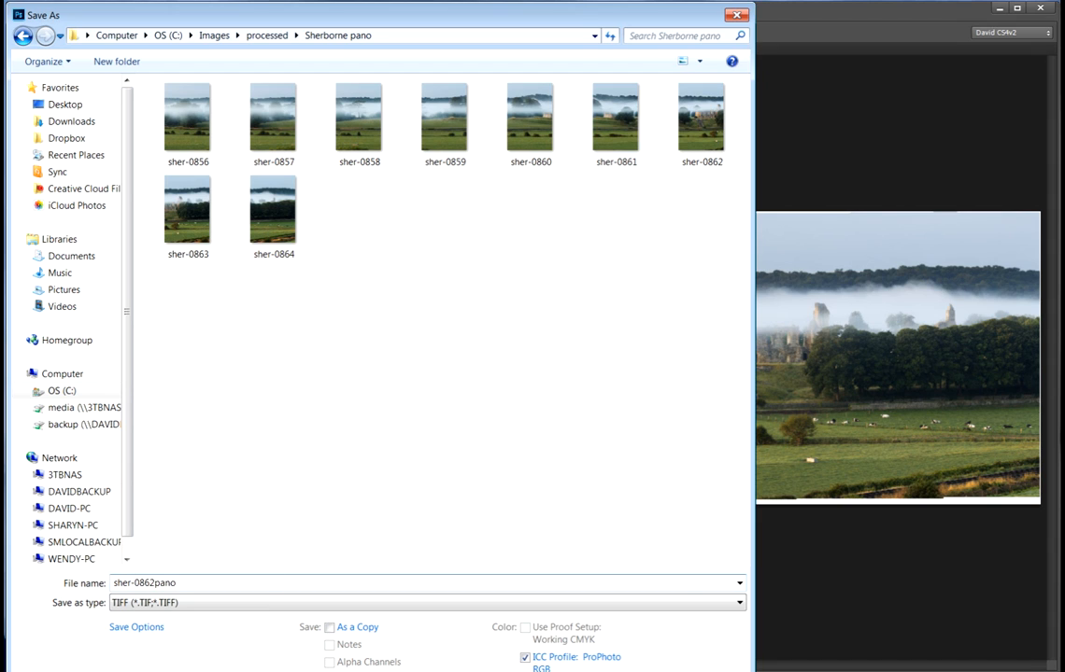
key(Return)
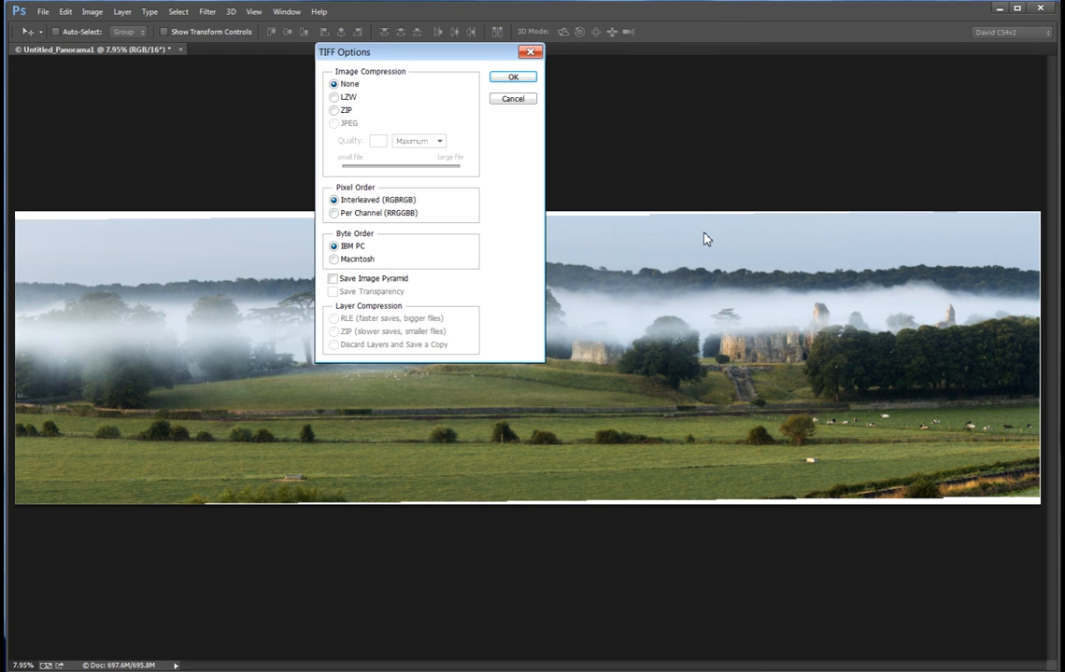
click(503, 76)
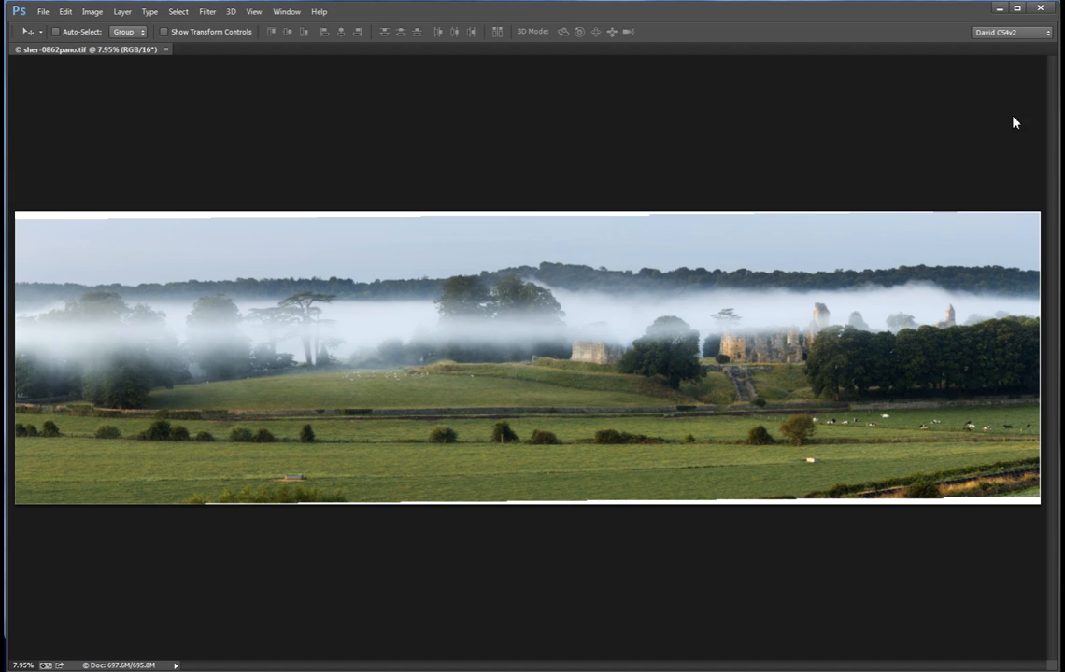
Step: Start a Crop on the panorama and raise its lower boundary to just below the row of bushes in the field
drag(1013, 138, 1013, 139)
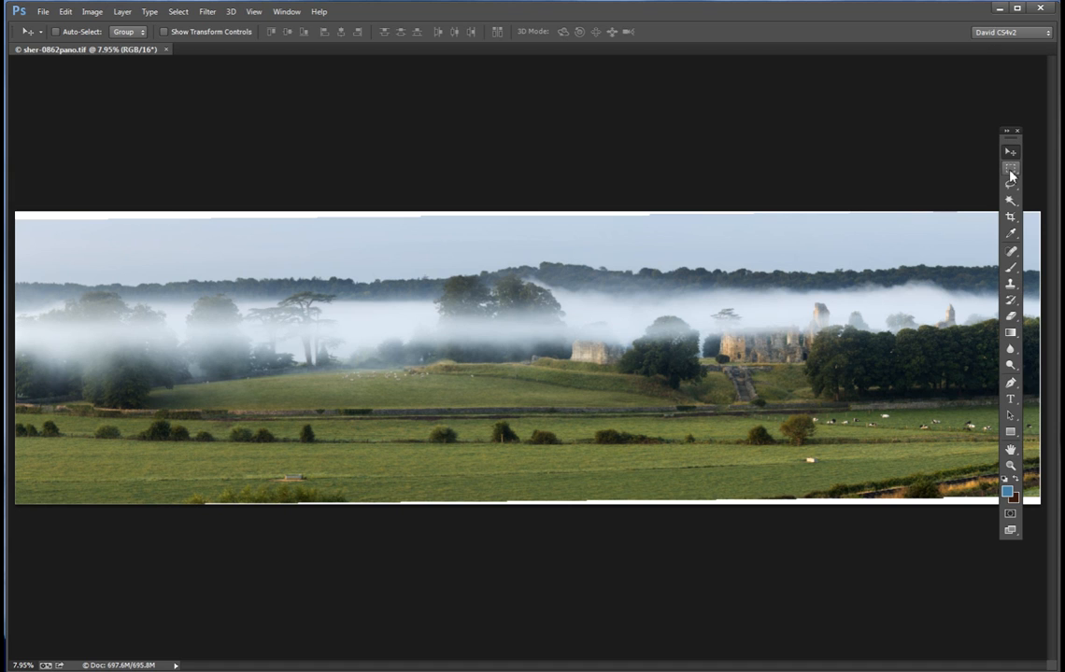
click(1010, 217)
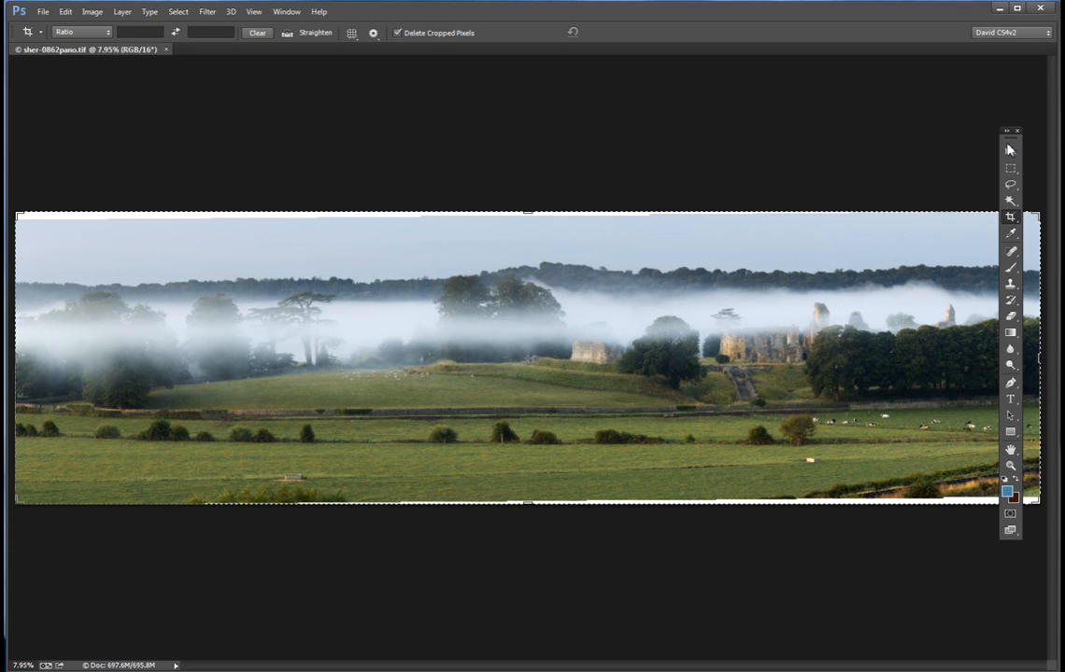
drag(1008, 139, 1031, 139)
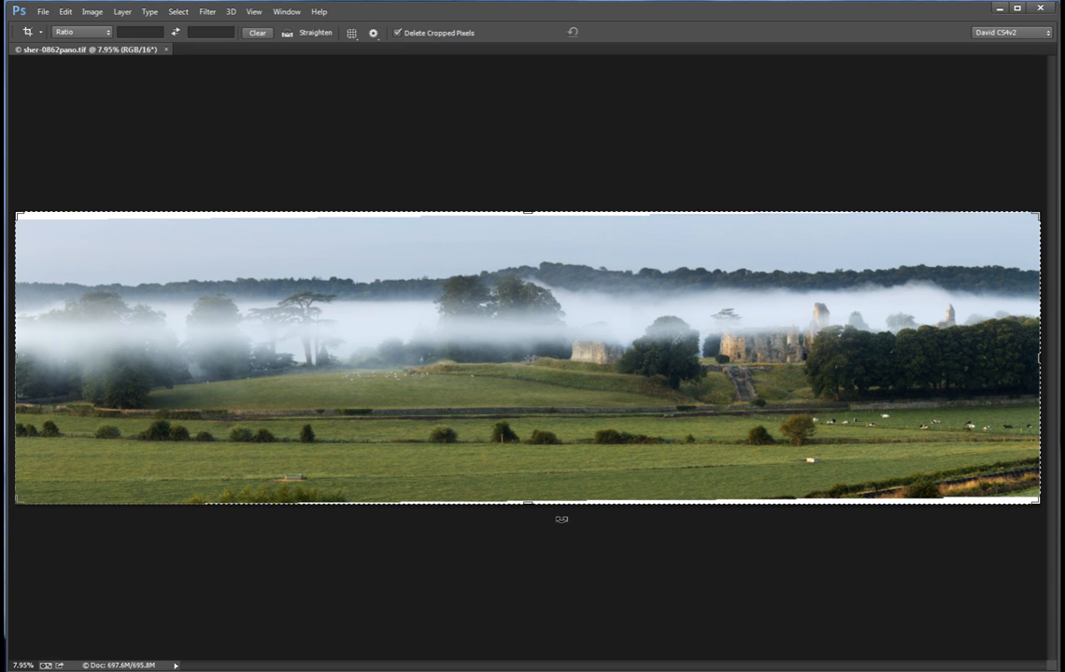
drag(525, 504, 528, 476)
mouse_move(528, 477)
mouse_down()
mouse_move(525, 467)
mouse_move(524, 479)
mouse_up()
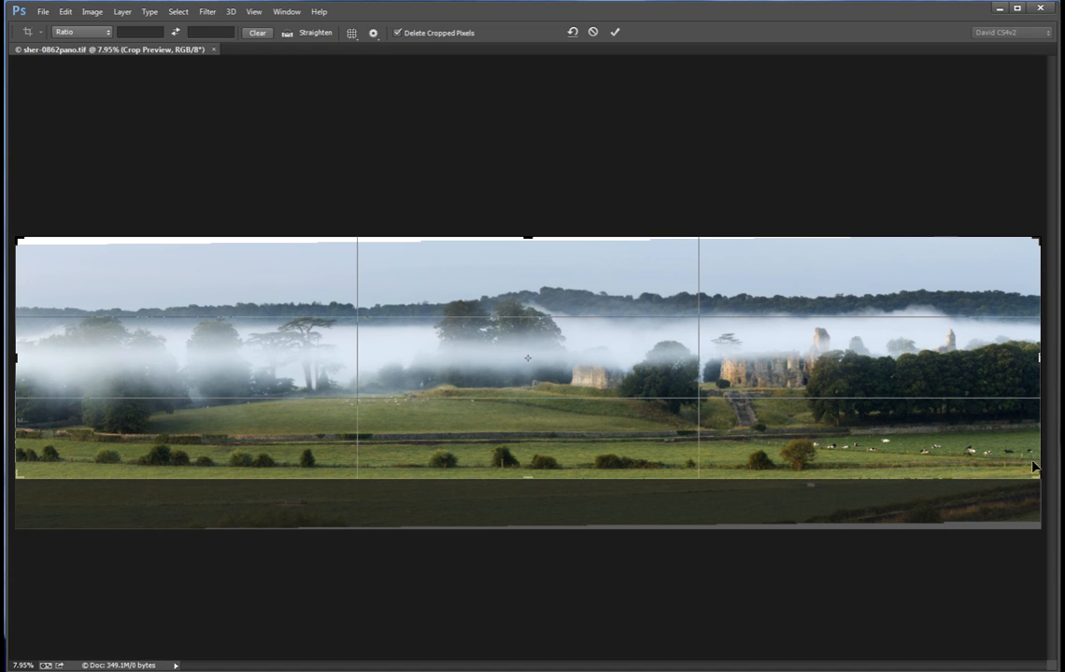
drag(531, 480, 535, 468)
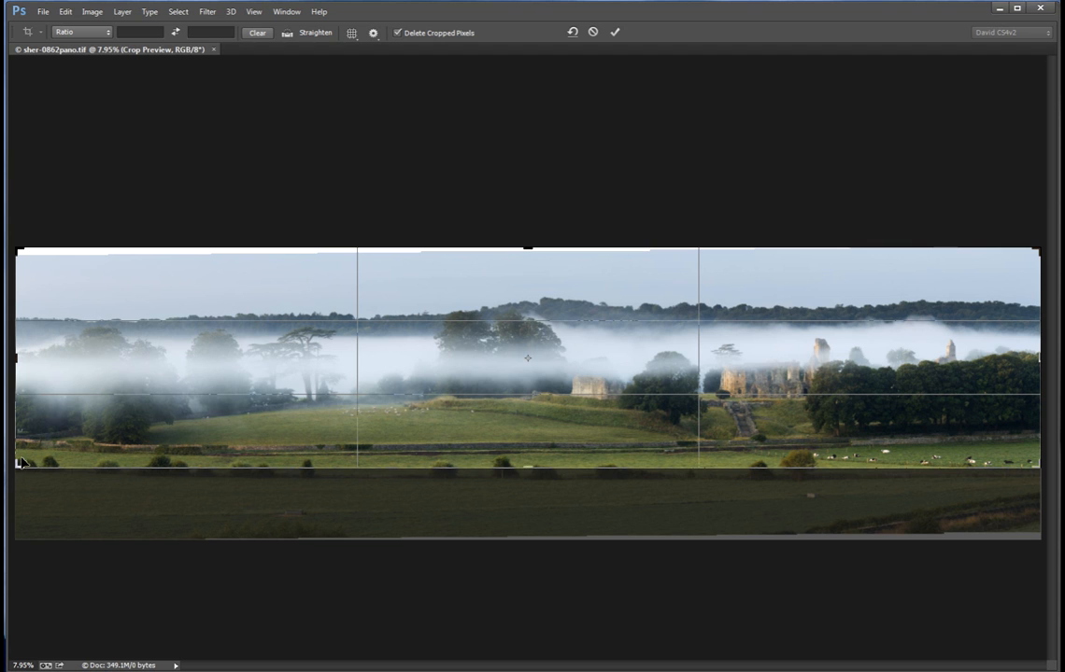
drag(533, 469, 530, 480)
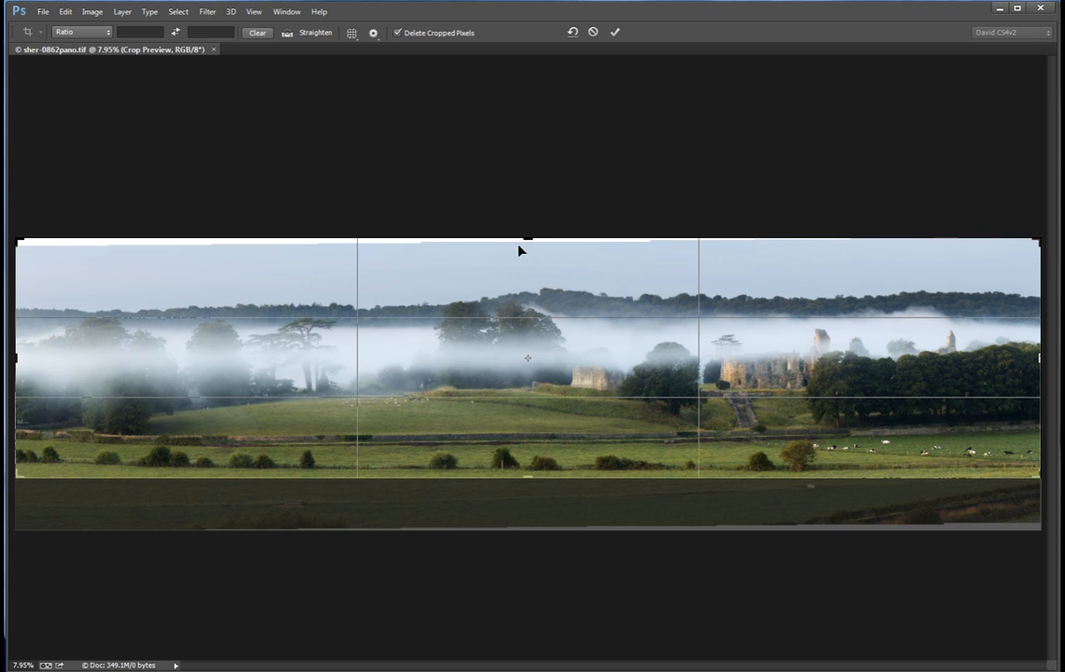
Step: Trim the white strip above the sky and a thin margin at both ends of the panorama, and apply the crop
drag(528, 240, 528, 250)
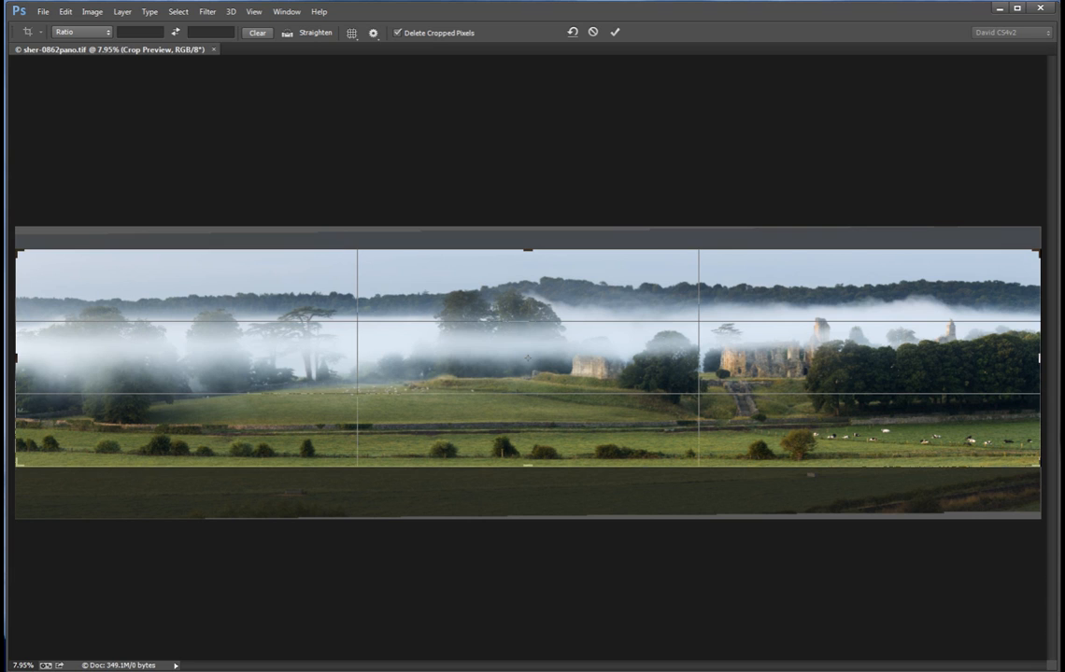
drag(1039, 359, 1038, 359)
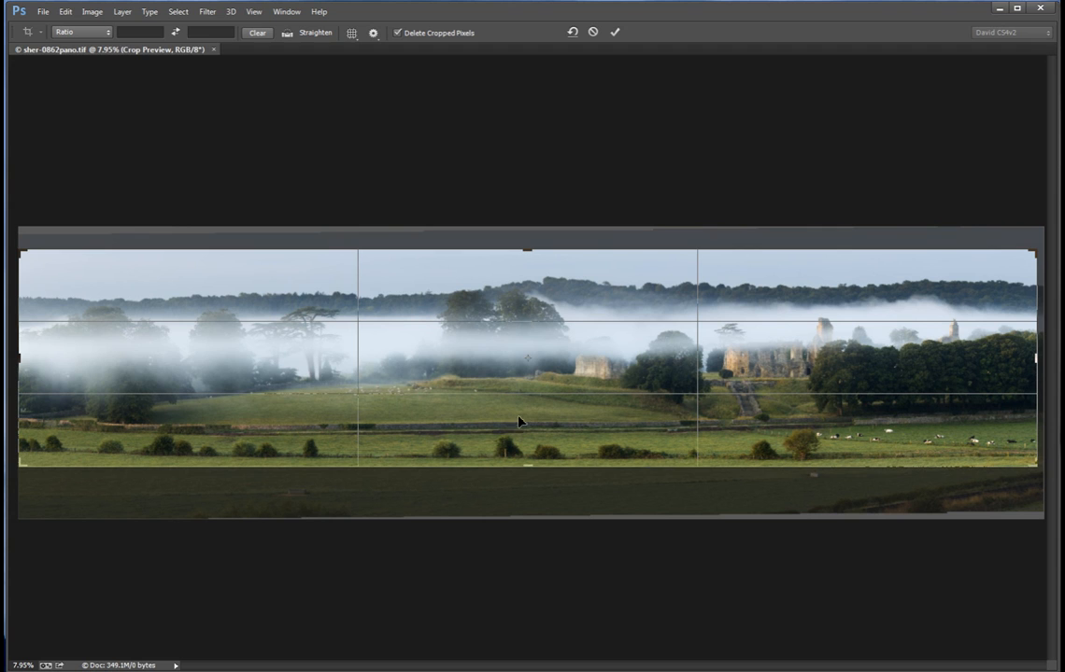
drag(22, 357, 29, 357)
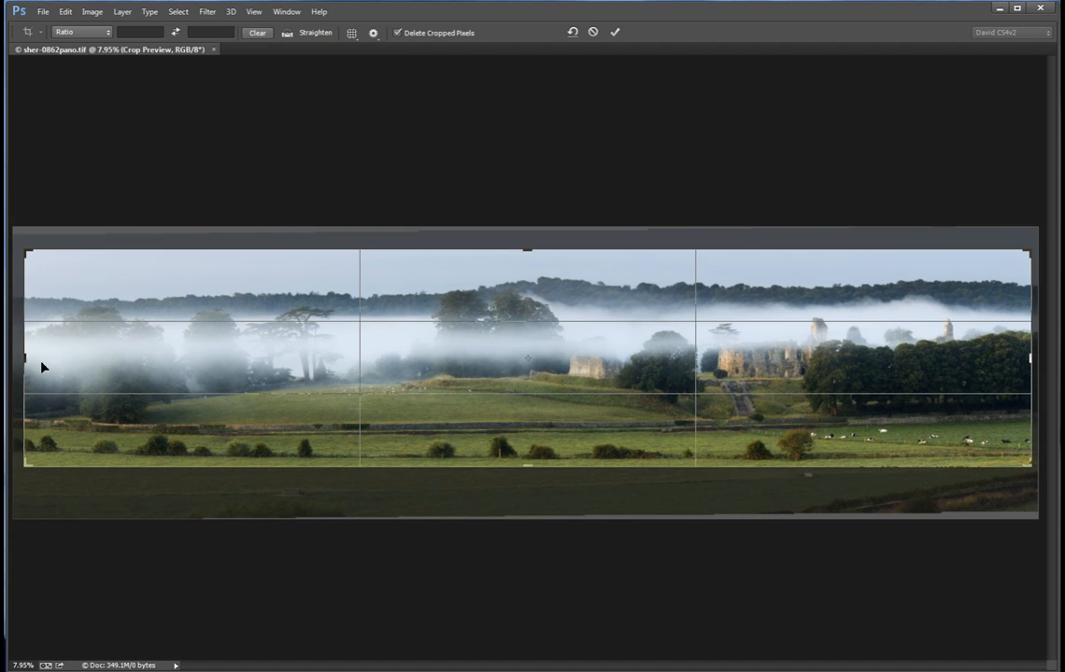
drag(26, 361, 36, 359)
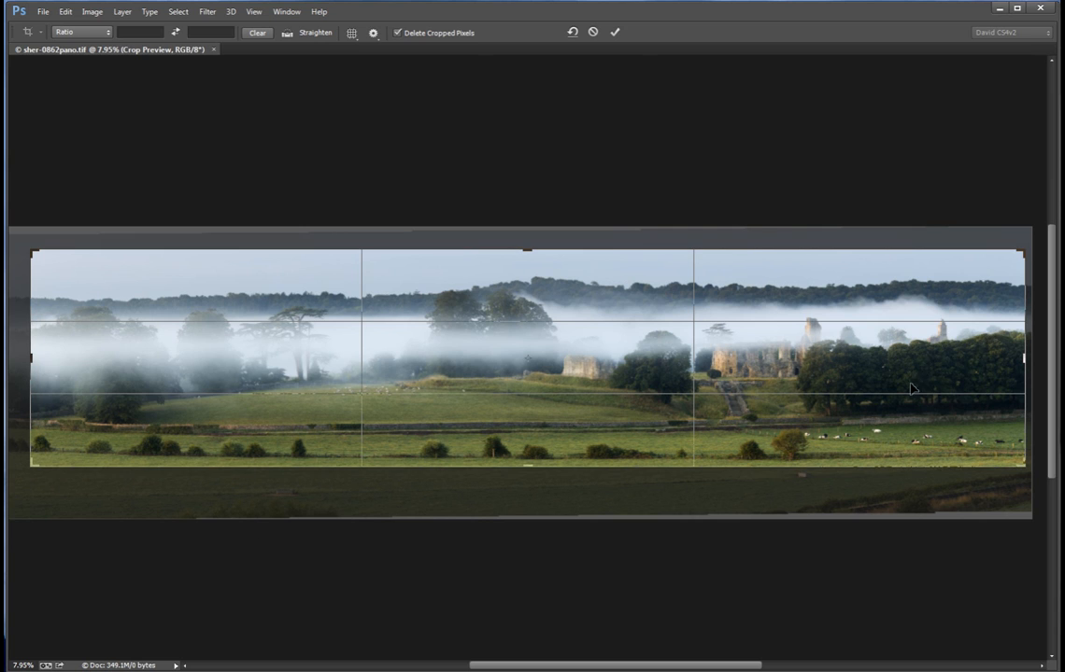
key(Return)
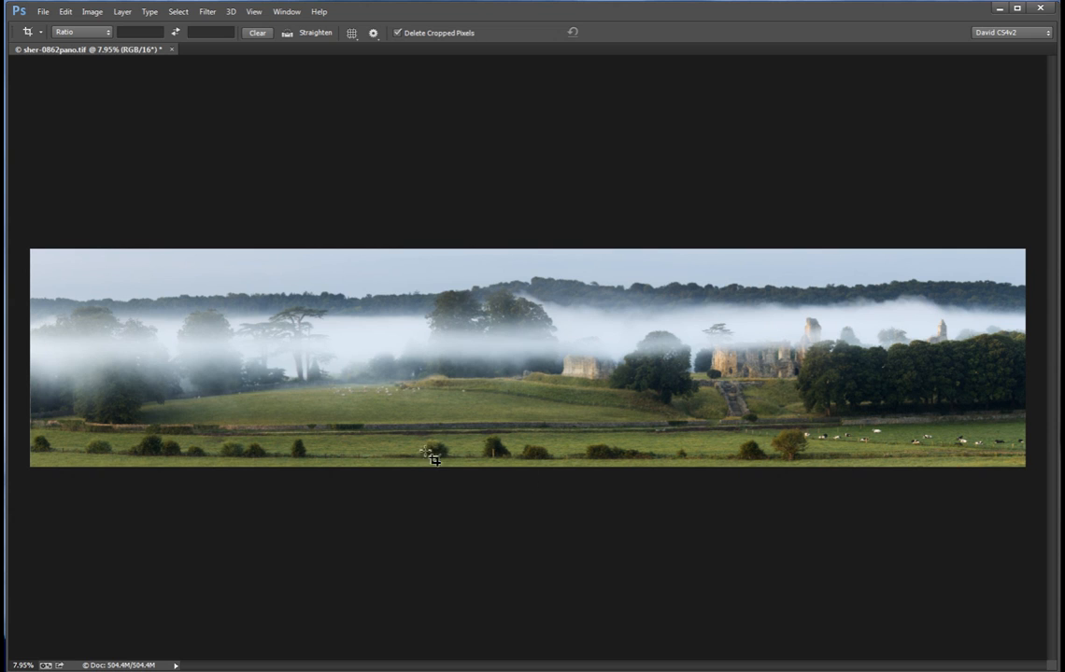
Step: Open a Curves adjustment for the cropped panorama and turn on the clipping display
click(91, 12)
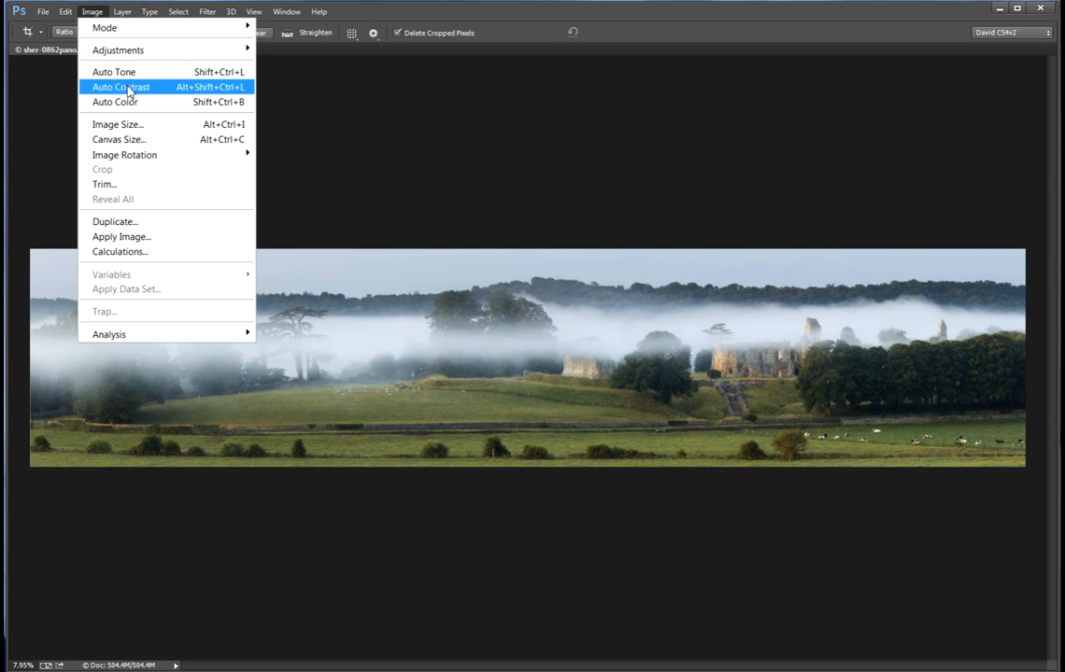
mouse_move(126, 52)
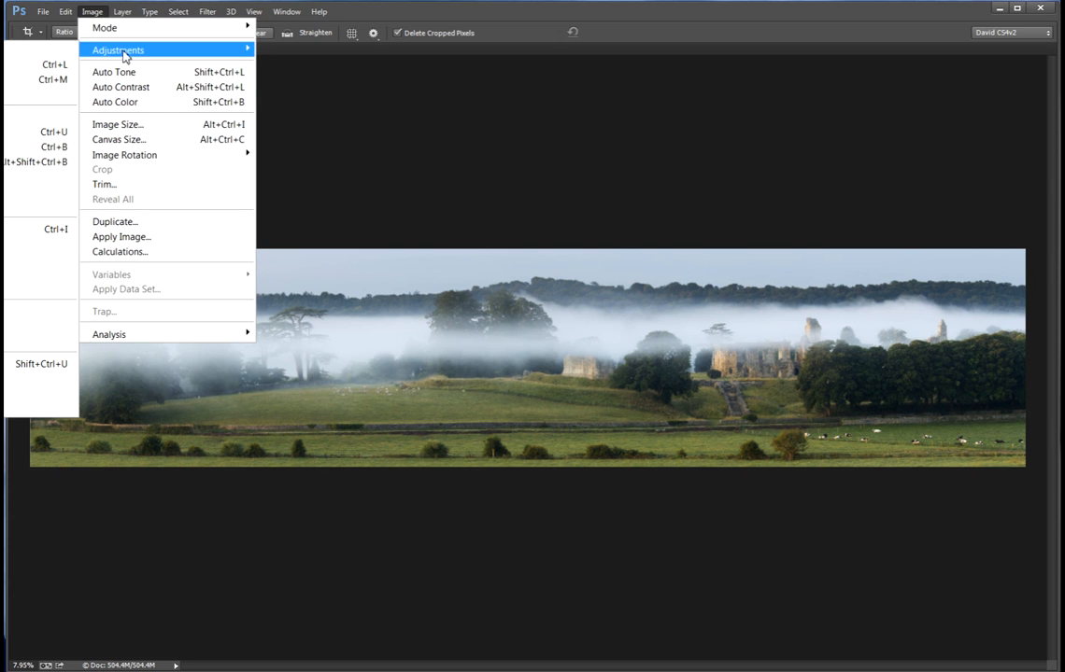
click(6, 82)
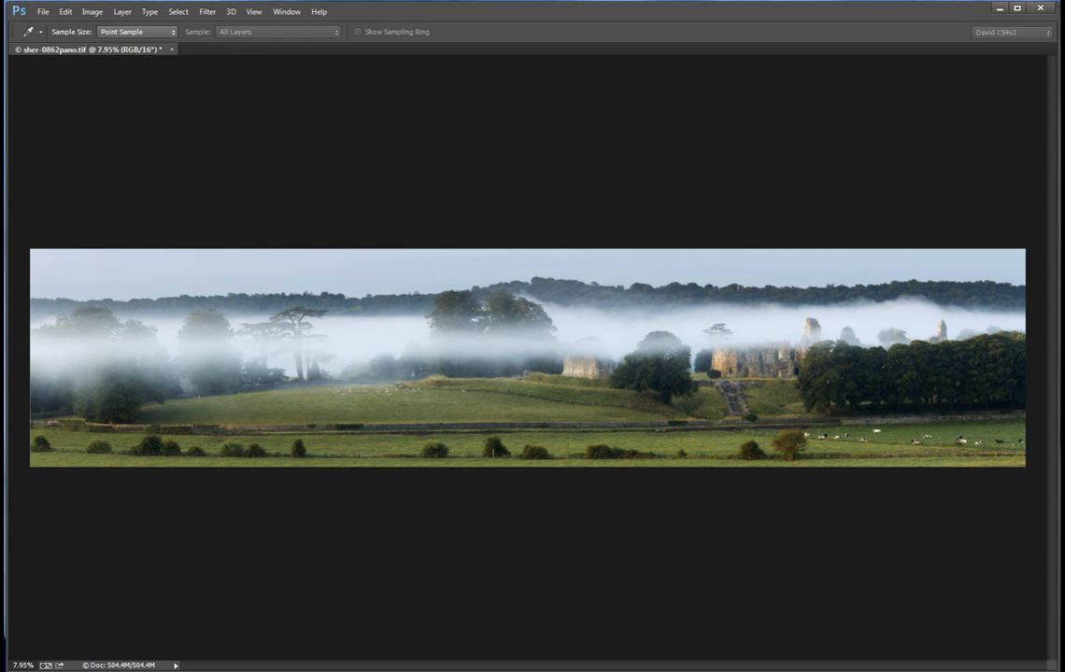
drag(831, 99, 900, 358)
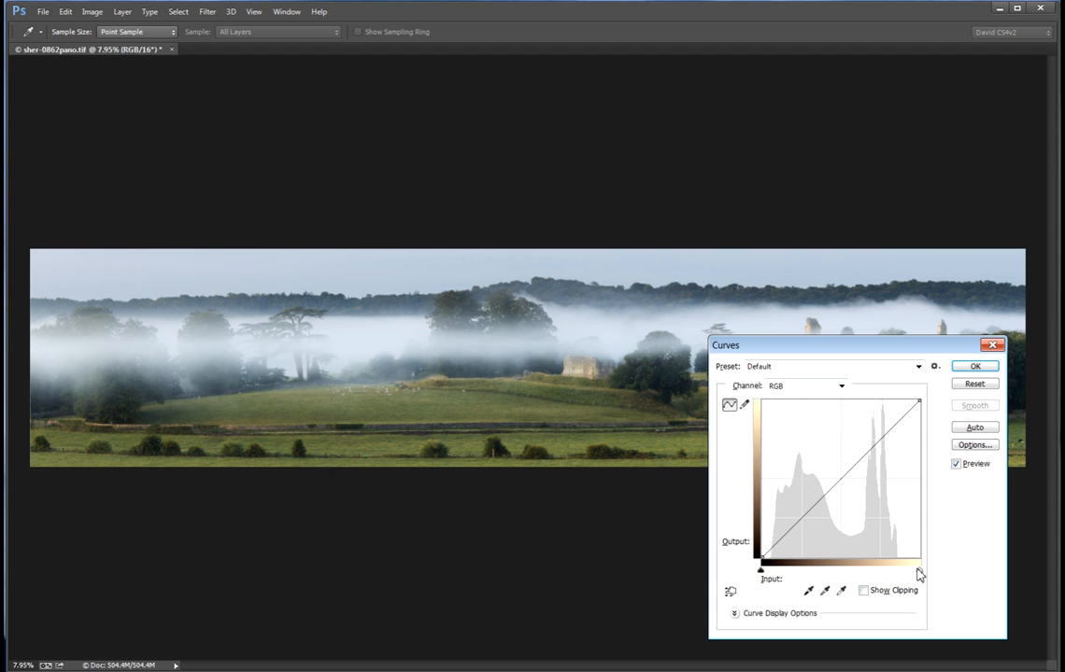
click(863, 591)
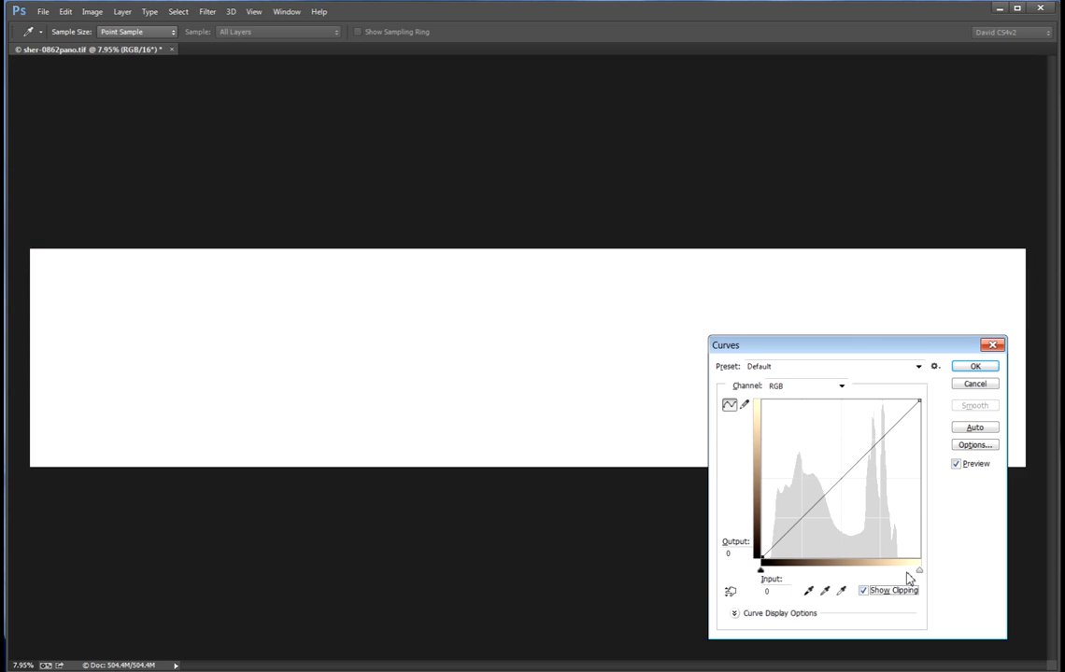
Step: Set the RGB curve's white point to input 250 using the clipping display, and compare the image with the preview off
drag(919, 572, 902, 578)
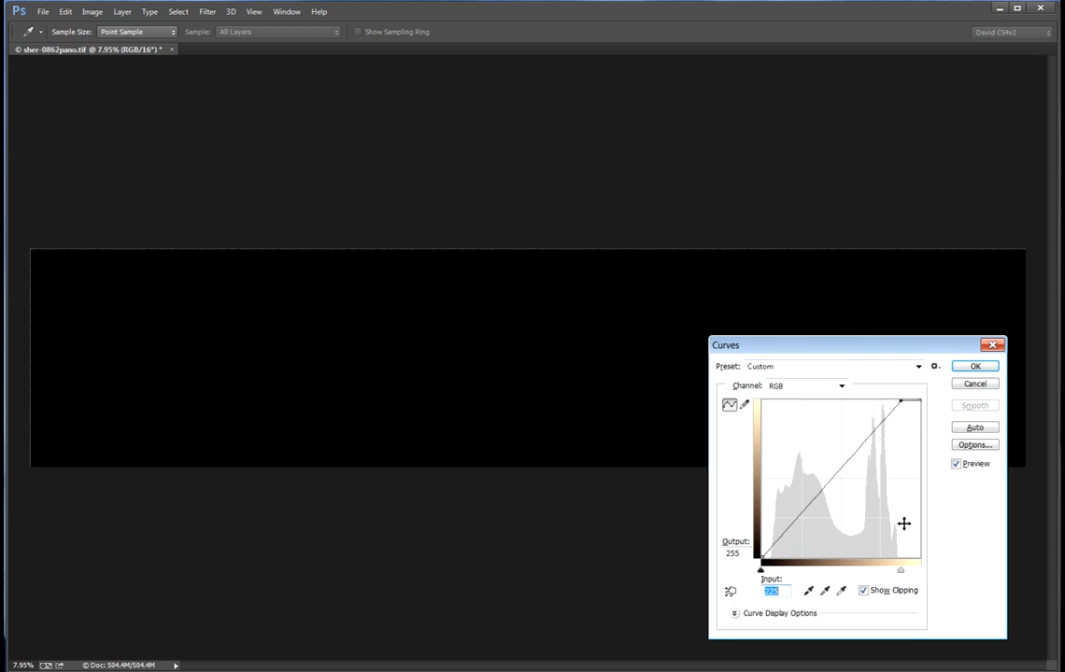
drag(832, 346, 244, 233)
drag(316, 459, 330, 464)
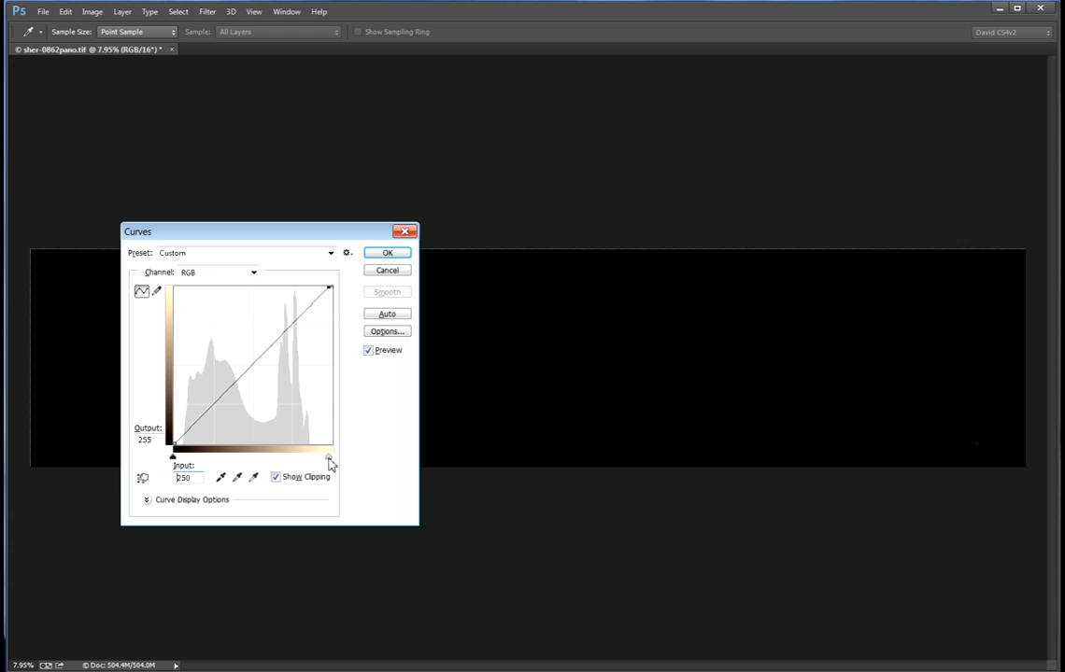
drag(330, 464, 331, 462)
click(275, 478)
click(369, 352)
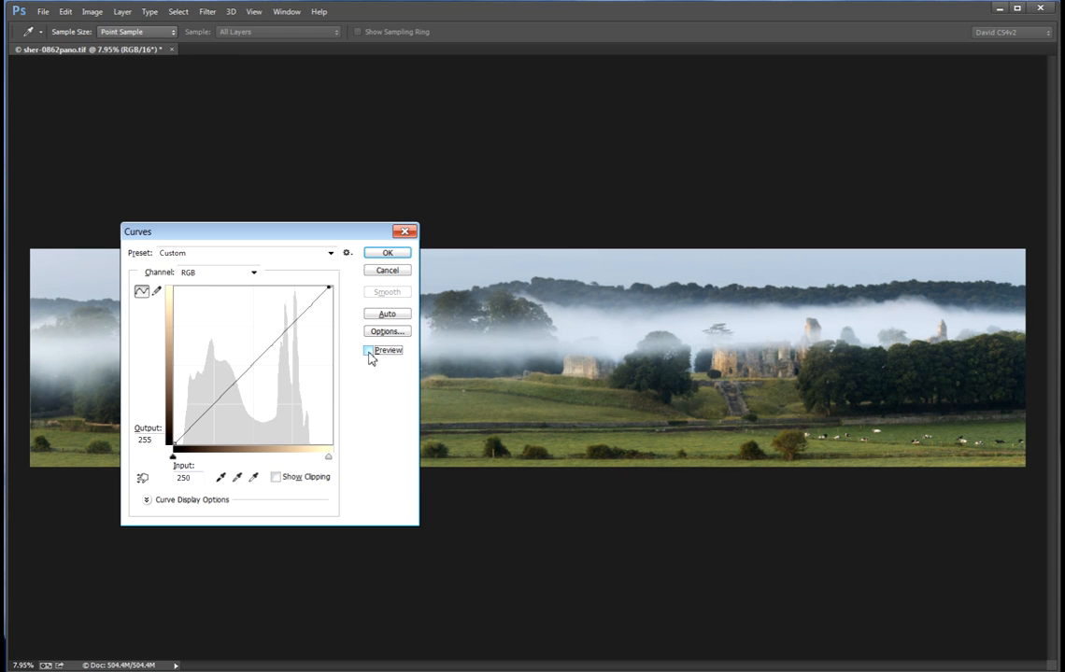
Step: Set the RGB curve's black point to input 12 with clipping shown, hide clipping, and compare the result using the preview
drag(371, 235, 668, 216)
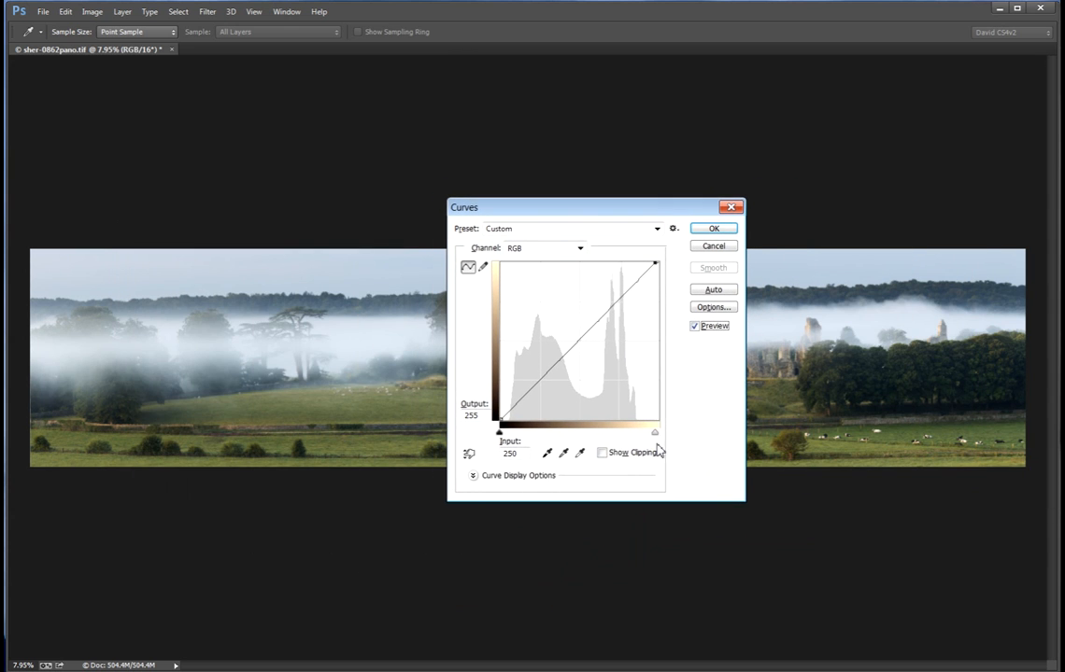
click(603, 454)
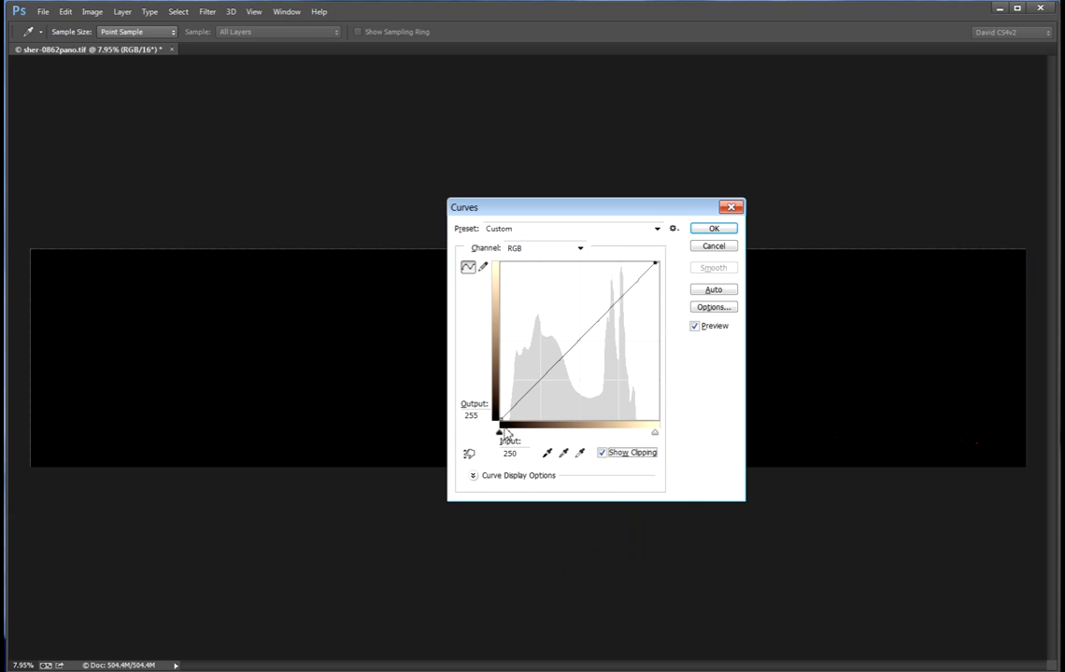
drag(500, 435, 501, 435)
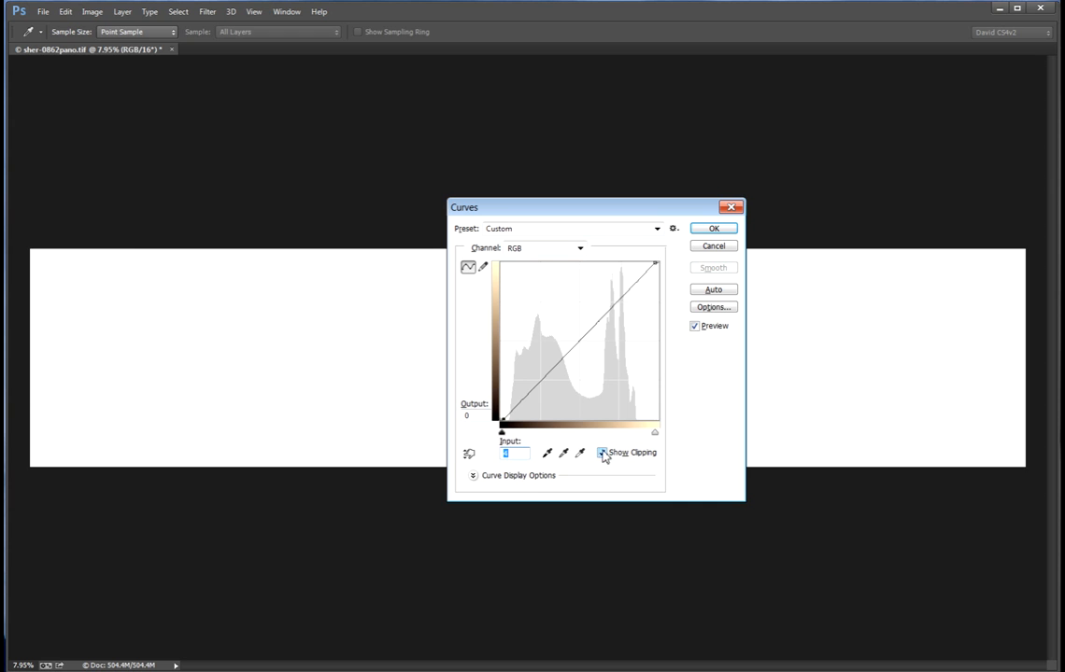
drag(577, 210, 685, 0)
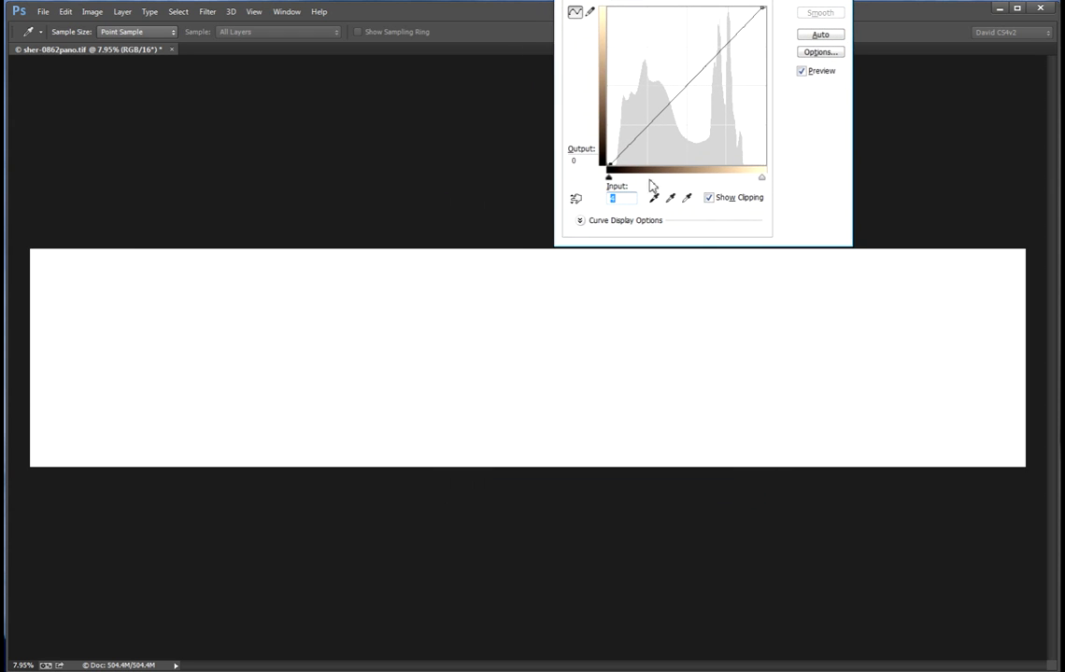
drag(609, 184, 613, 184)
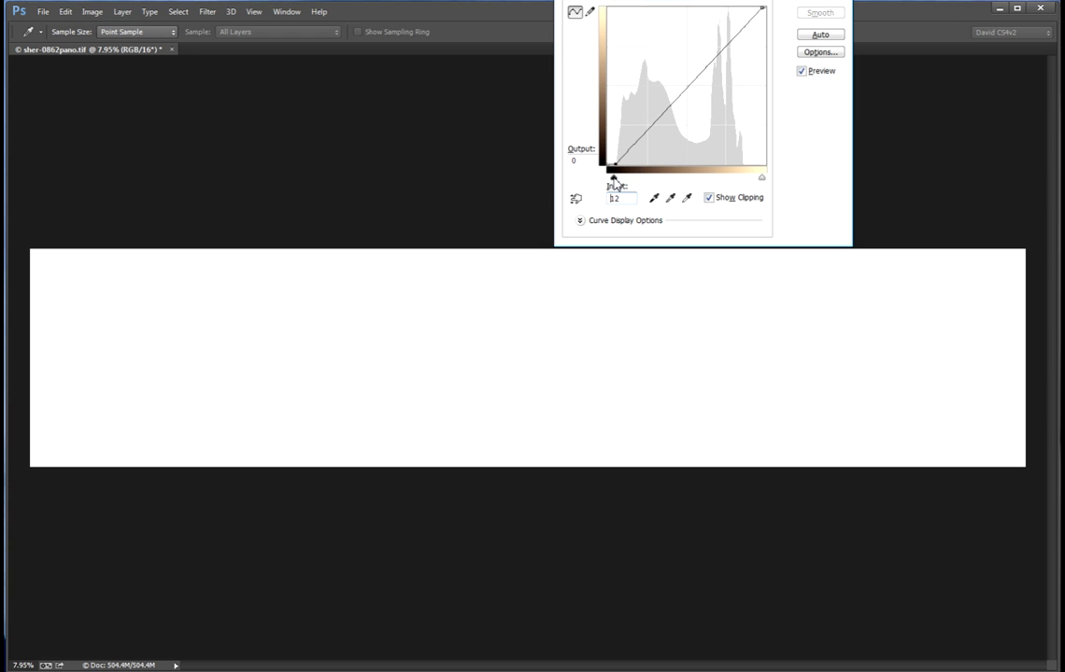
click(709, 197)
click(801, 72)
click(801, 71)
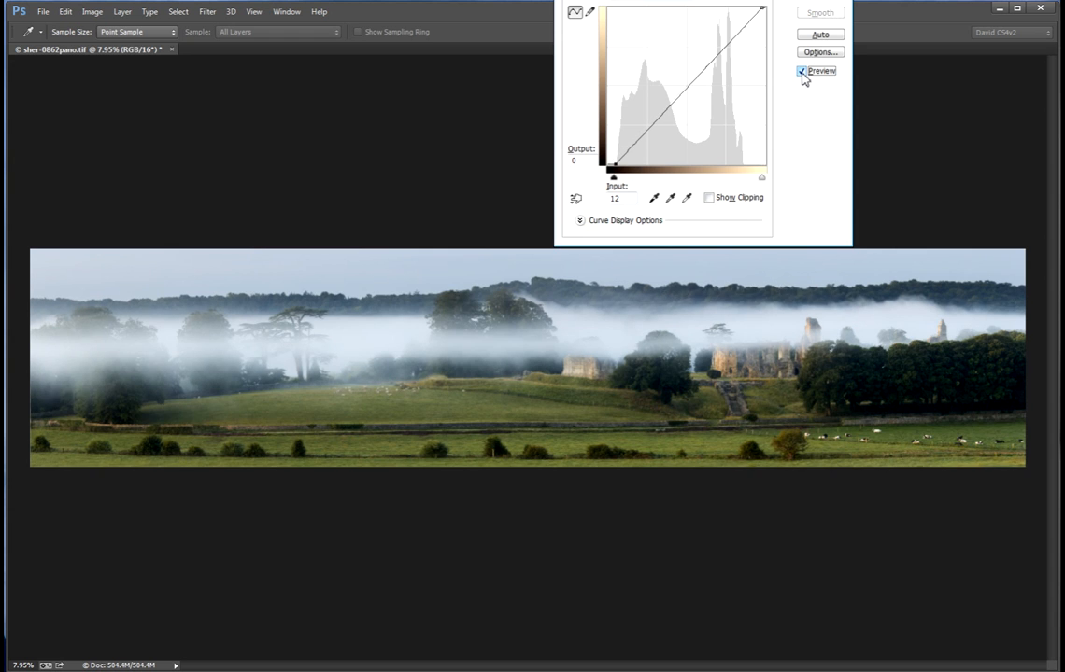
Step: Compare the panorama with the Curves preview off and on, and apply the adjustment
click(801, 72)
click(802, 72)
click(805, 77)
click(805, 77)
drag(748, 2, 824, 93)
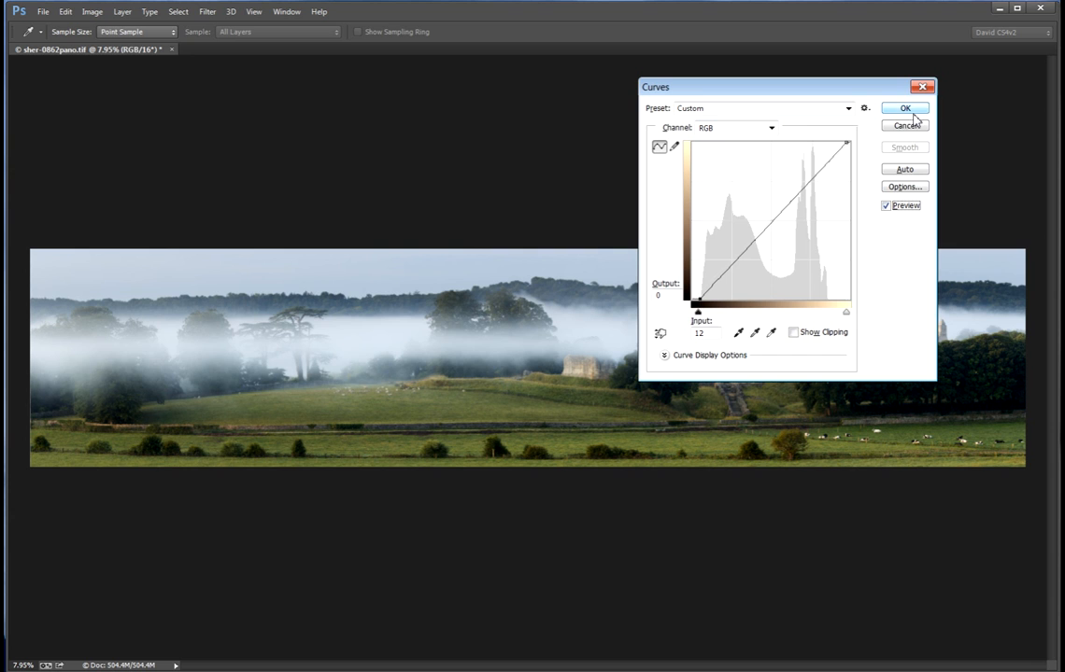
drag(863, 89, 816, 31)
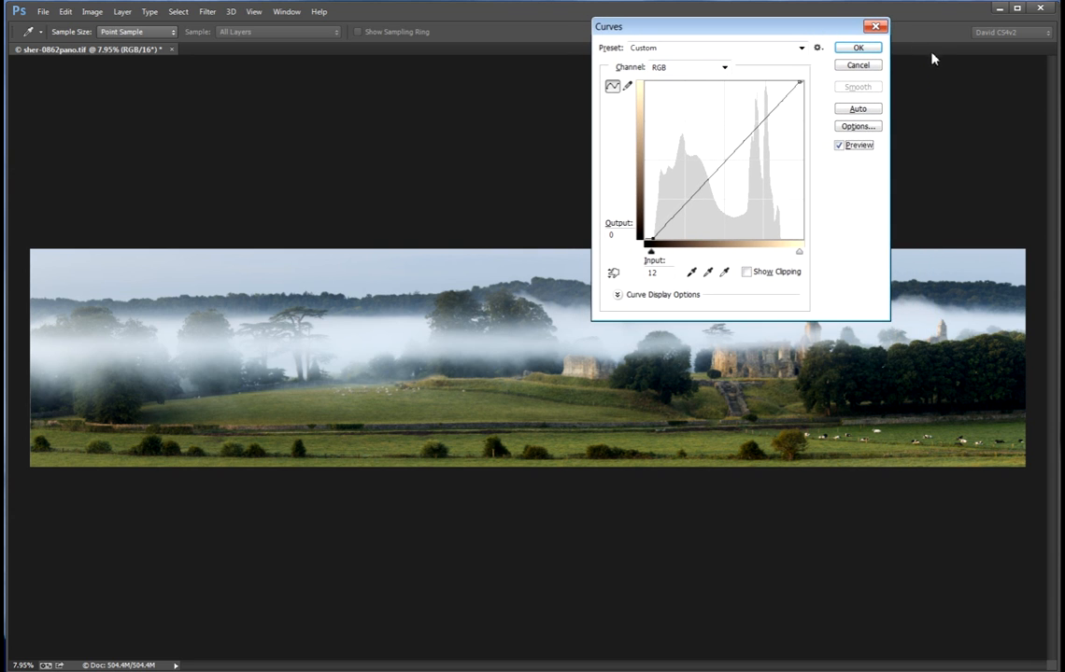
click(860, 49)
key(c)
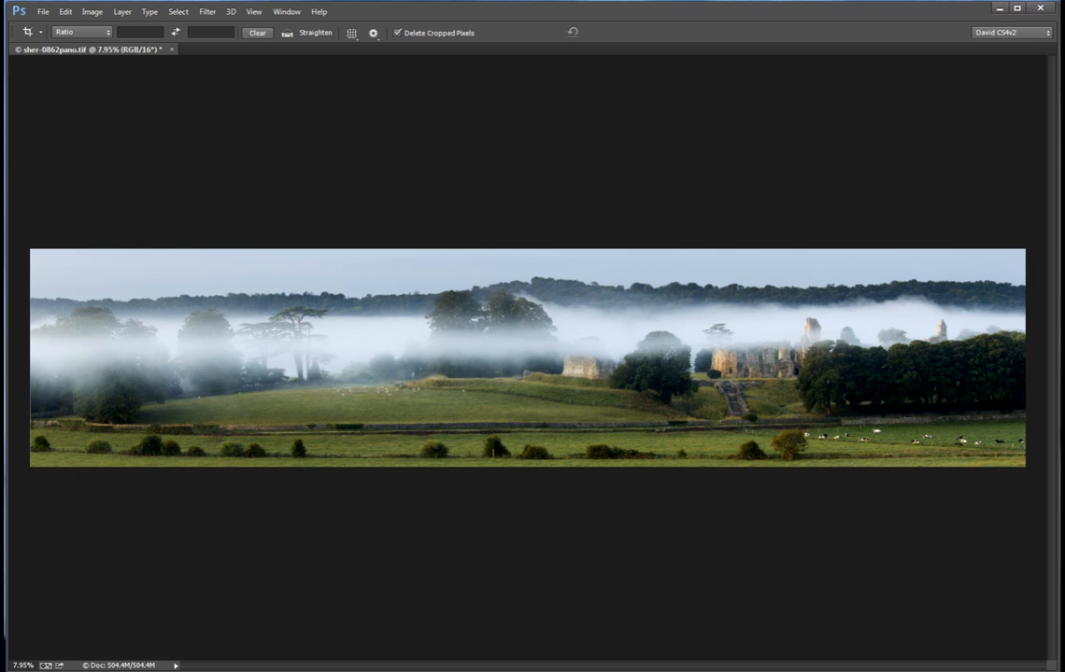
Step: Lasso the band of mist and trees from the panorama's left edge to the tree beside the ruins, and feather the selection by 250 pixels
drag(972, 23, 986, 111)
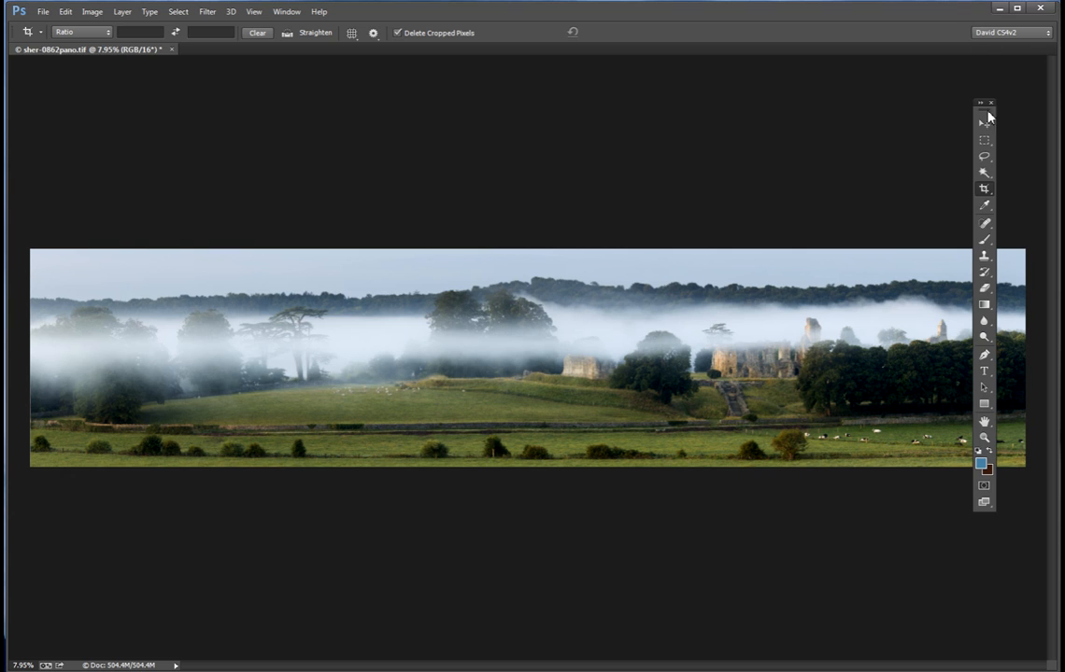
click(985, 157)
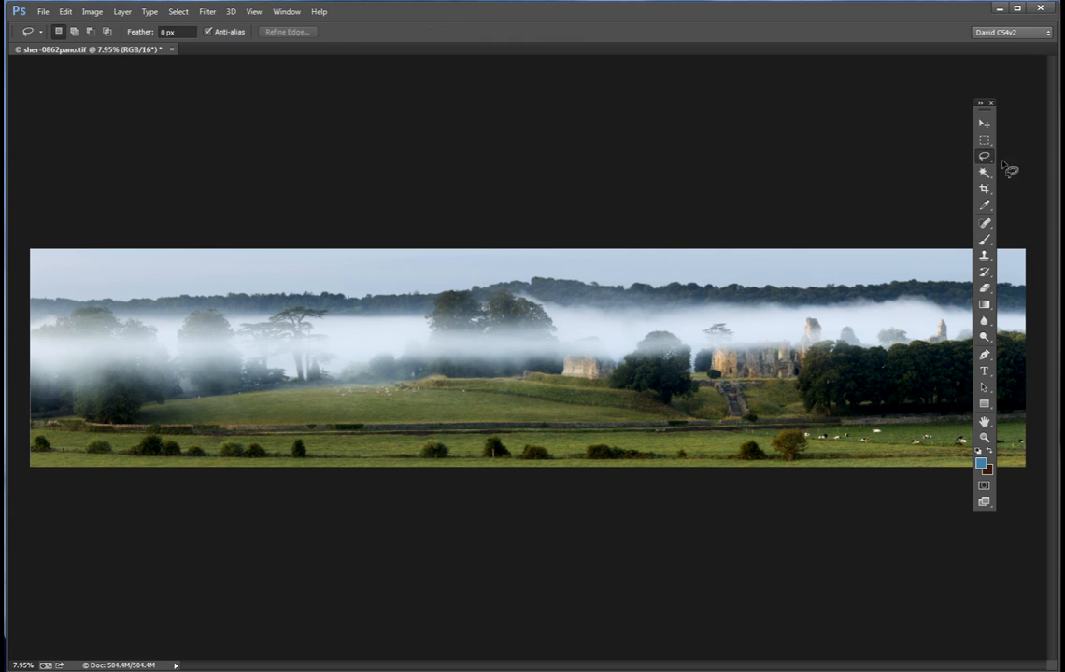
mouse_move(37, 388)
mouse_down()
mouse_move(20, 392)
mouse_move(295, 382)
mouse_up()
mouse_move(429, 372)
mouse_down()
mouse_move(674, 349)
mouse_move(579, 310)
mouse_move(18, 305)
mouse_up()
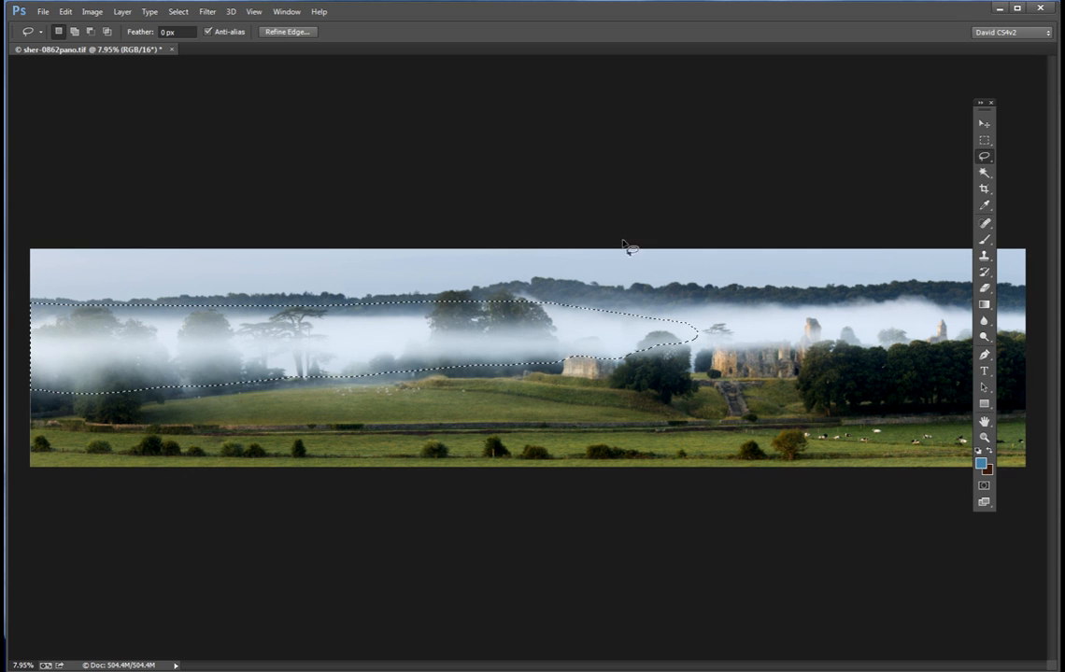
click(179, 12)
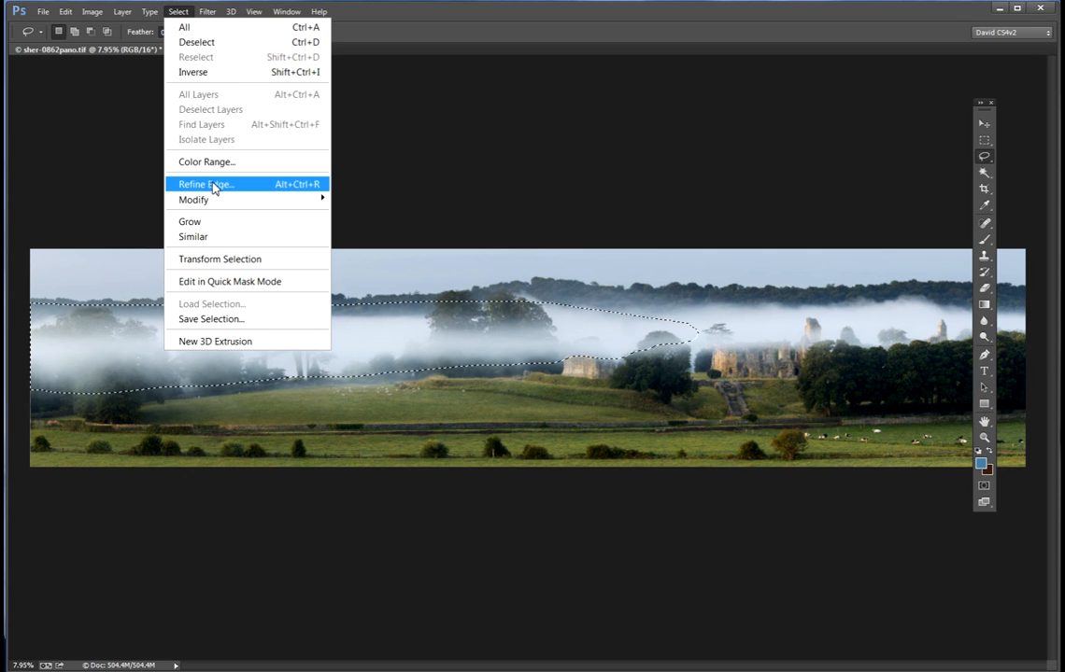
mouse_move(200, 201)
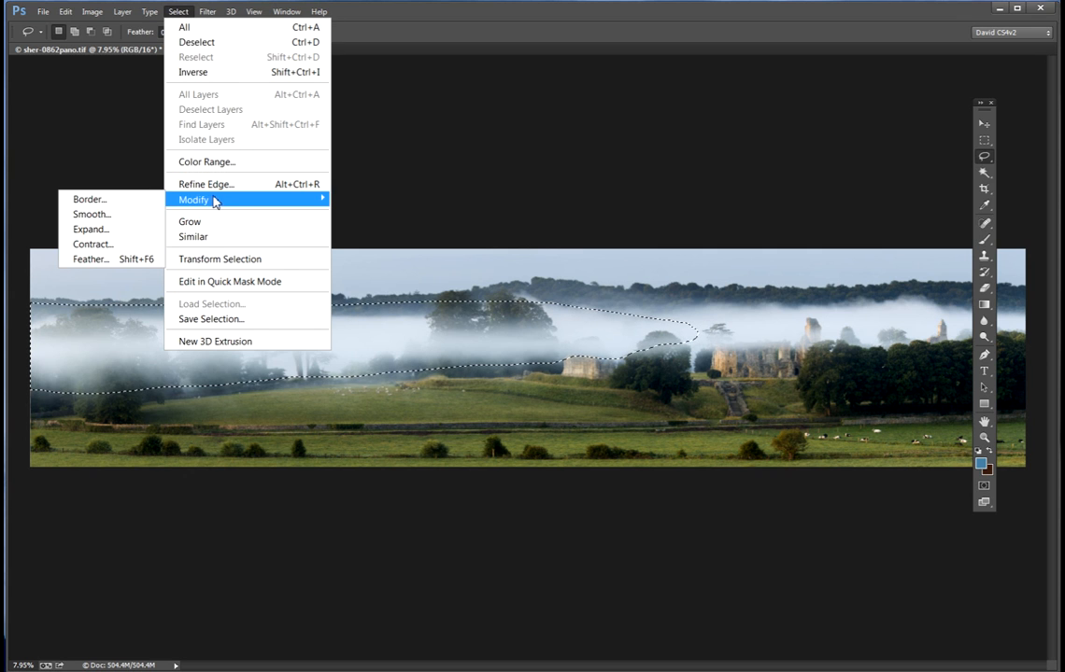
click(92, 259)
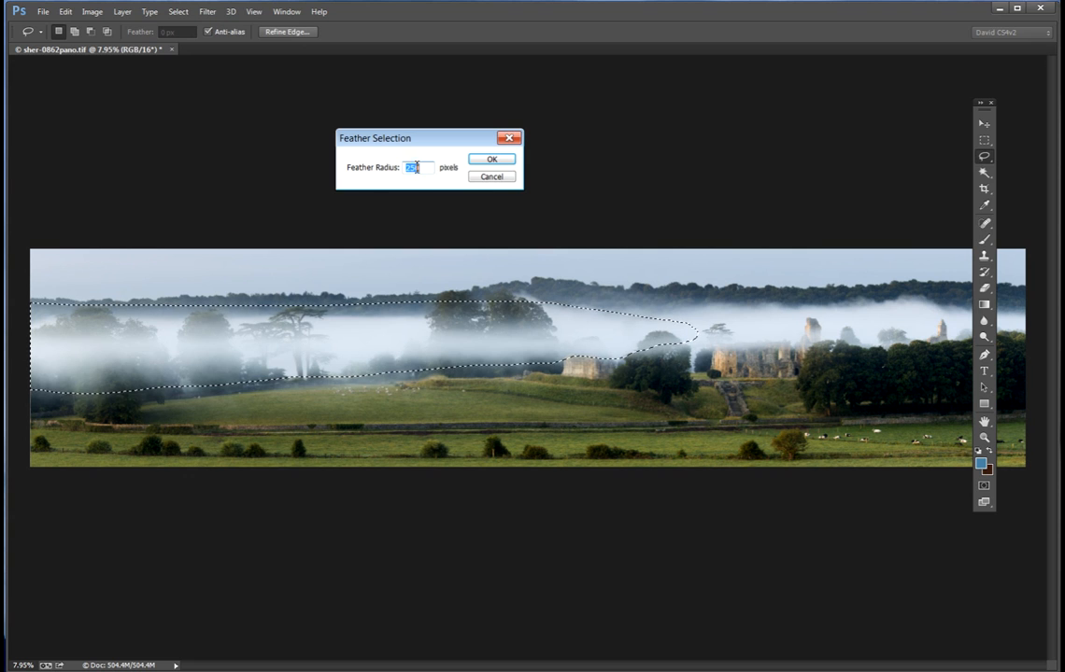
click(502, 163)
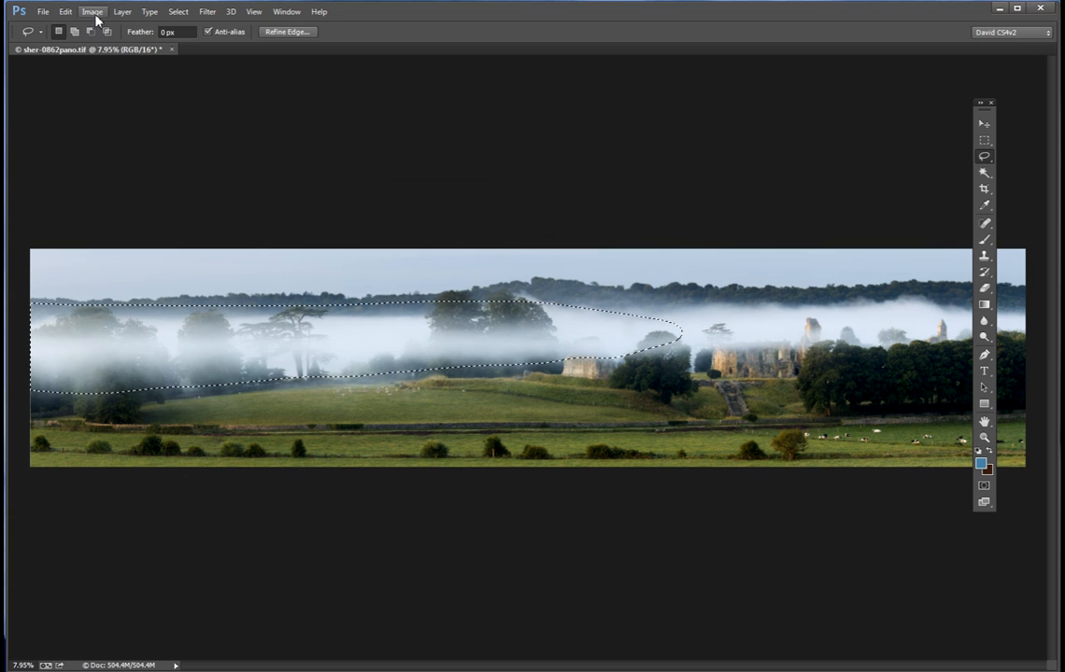
Step: Apply an RGB S-curve to the selected mist with points at input 195, output 202 and input 54, output 37, and deselect
click(93, 11)
mouse_move(149, 52)
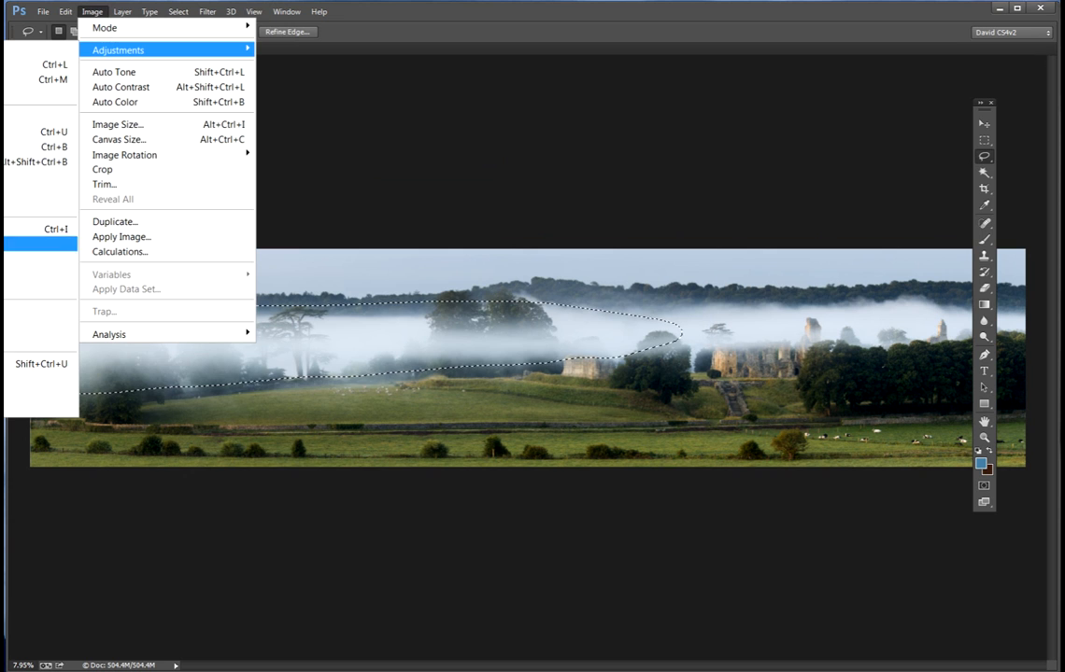
click(37, 79)
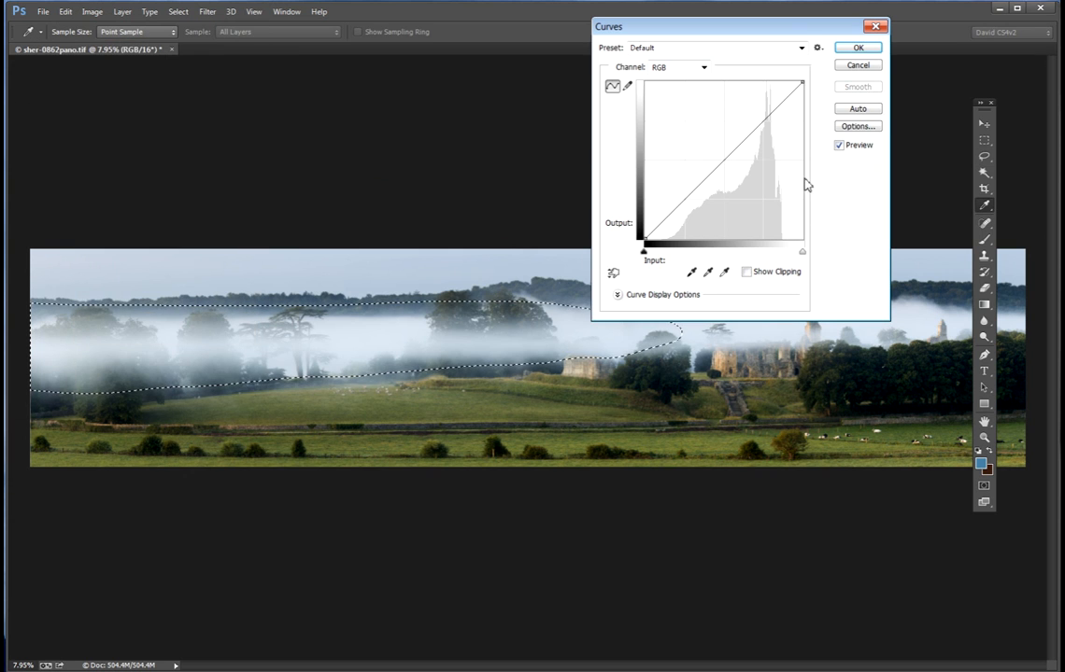
drag(768, 116, 765, 114)
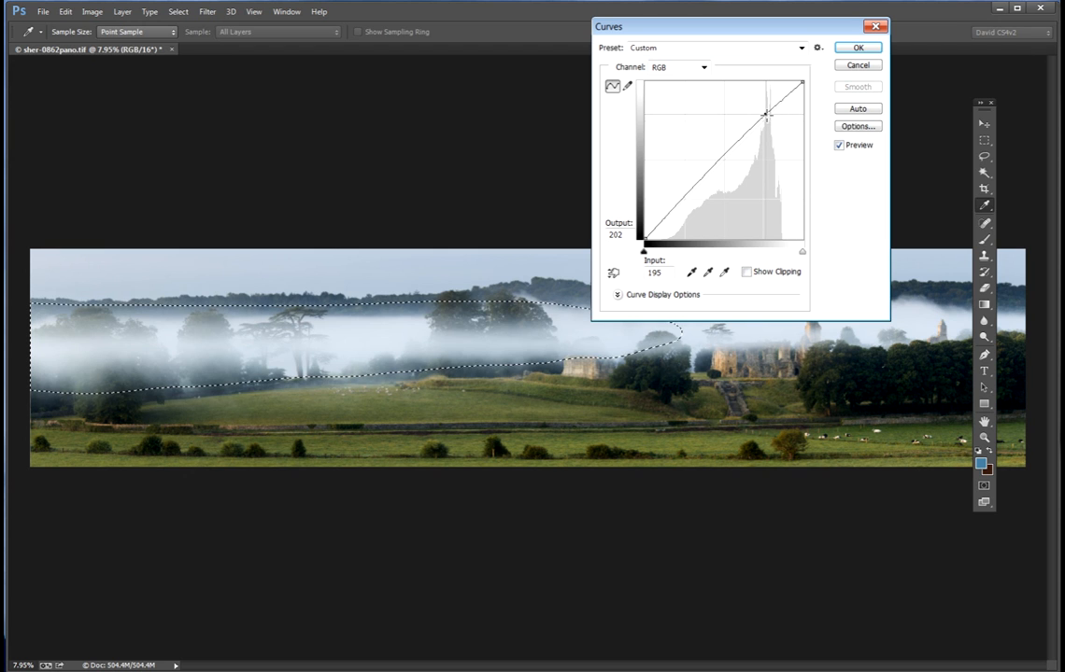
drag(671, 209, 679, 217)
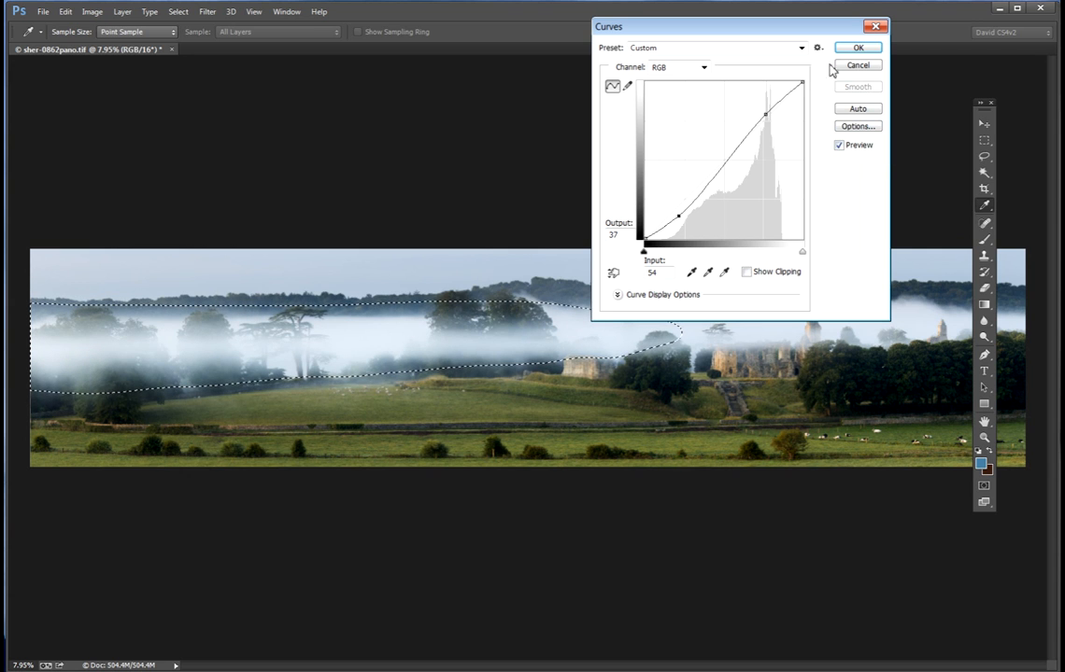
click(857, 48)
key(l)
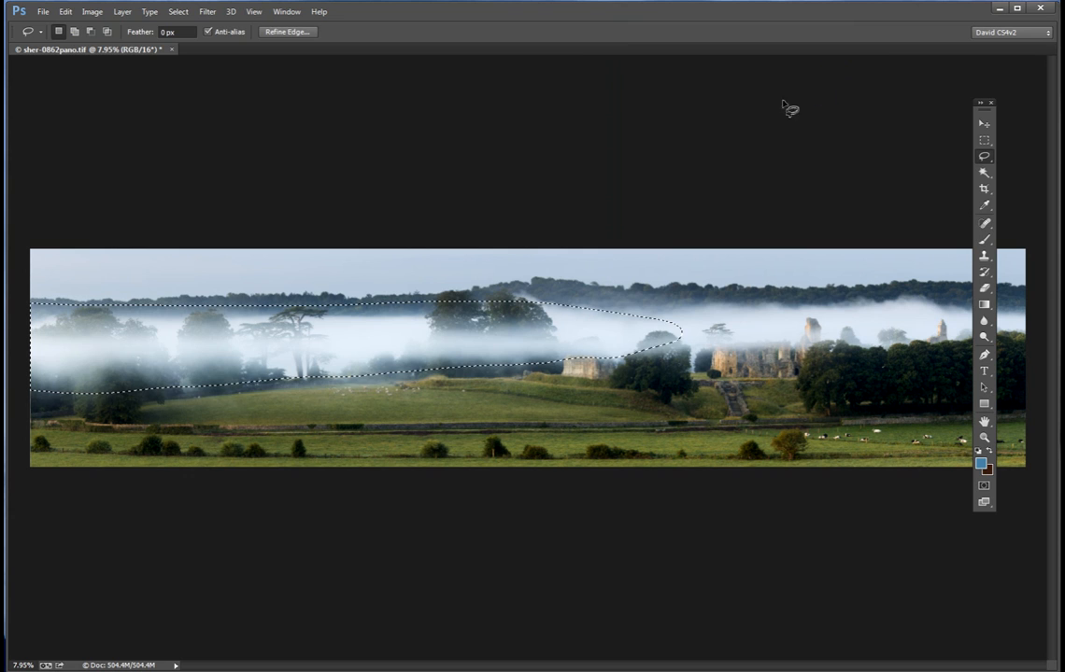
click(177, 11)
click(191, 43)
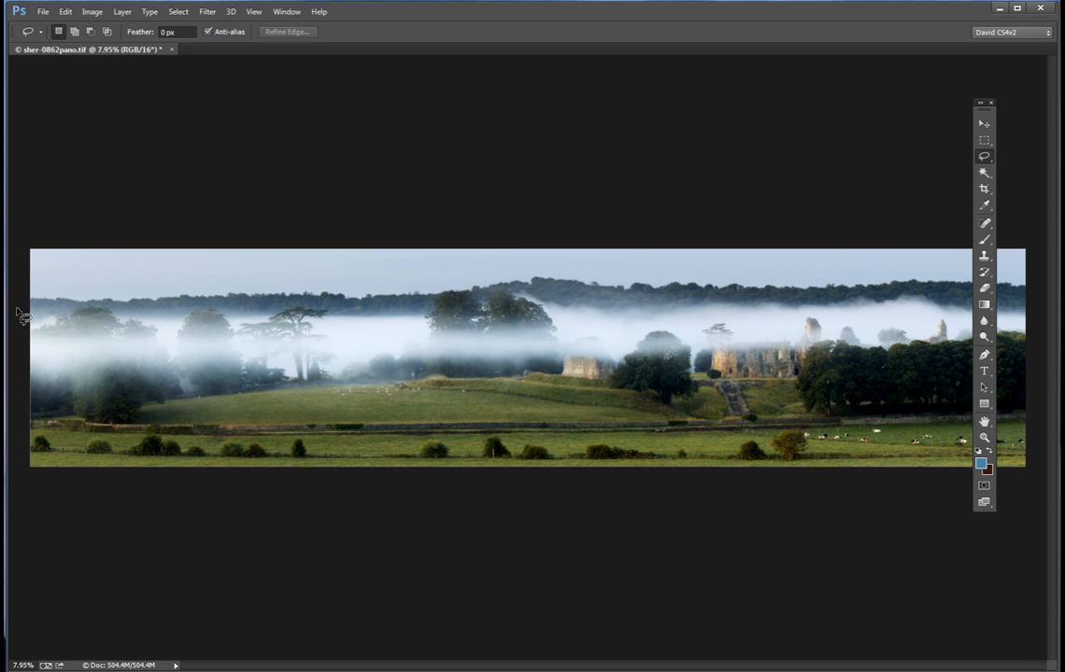
Step: Lasso the whole sky down to the wooded skyline and feather the selection by 350 pixels
drag(156, 311, 280, 303)
mouse_move(411, 299)
mouse_down()
mouse_move(525, 282)
mouse_move(1030, 295)
mouse_up()
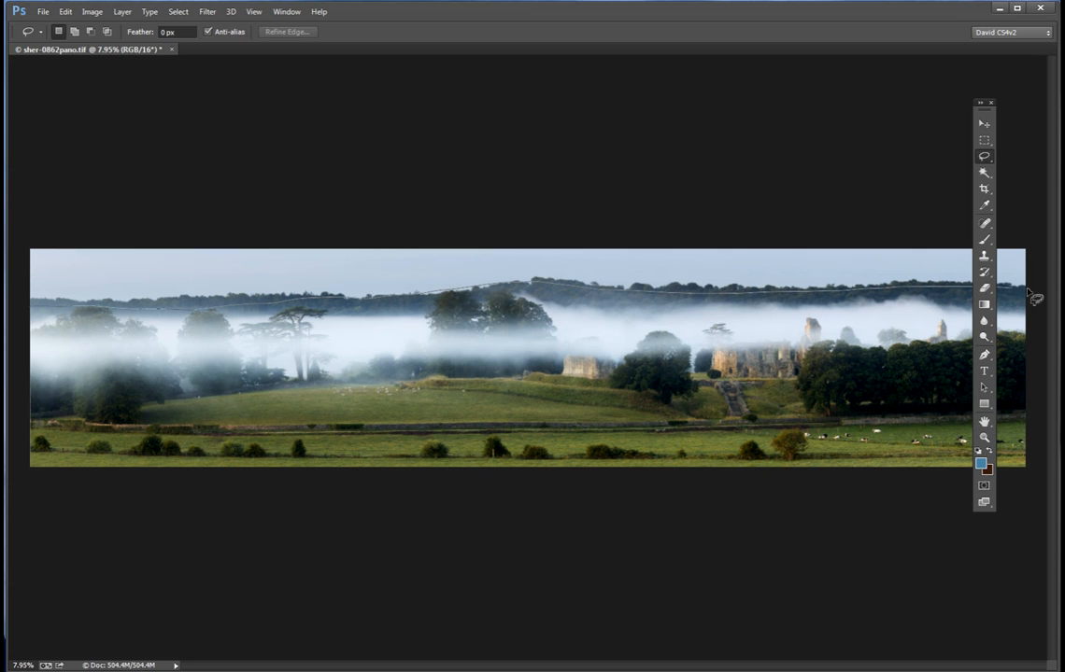
mouse_move(1061, 233)
mouse_down()
mouse_move(739, 148)
mouse_move(85, 171)
mouse_move(4, 257)
mouse_move(11, 245)
mouse_up()
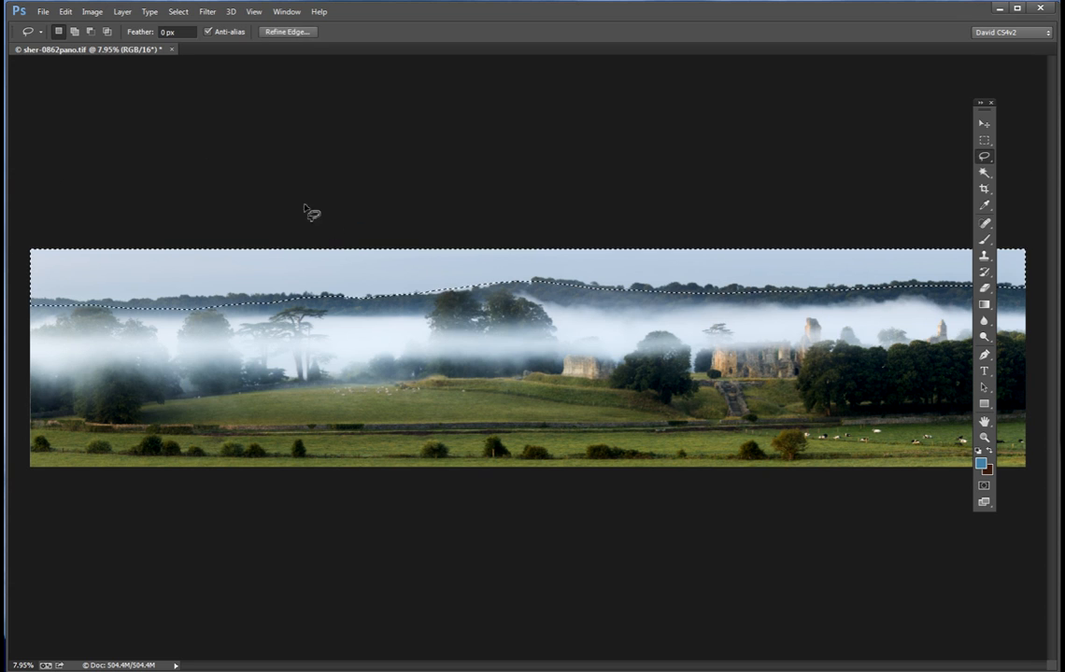
click(178, 12)
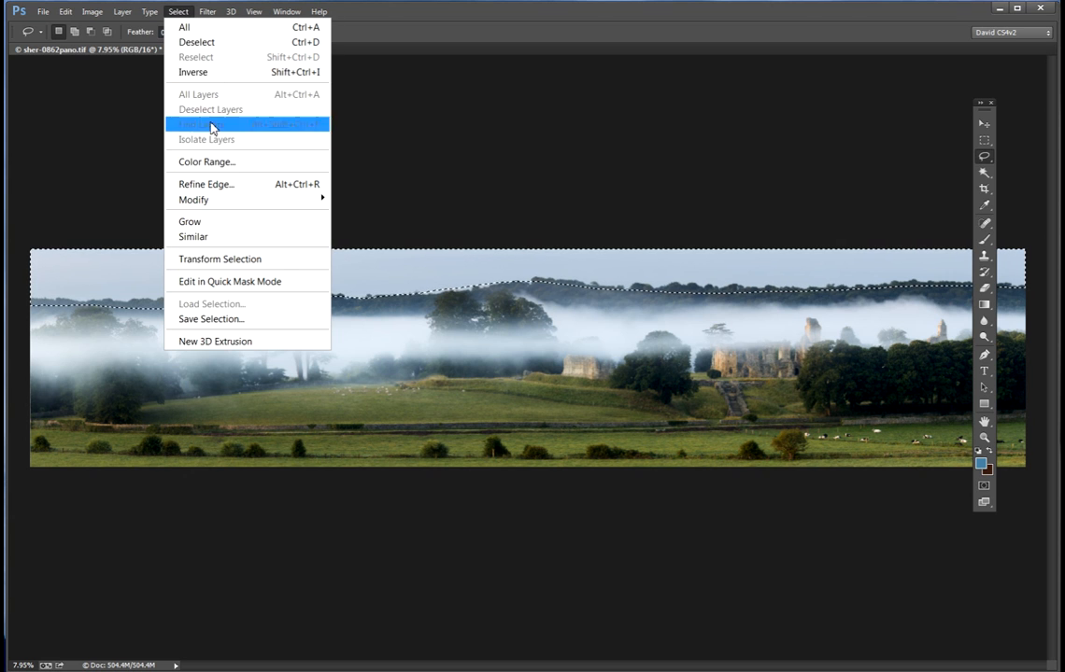
mouse_move(209, 209)
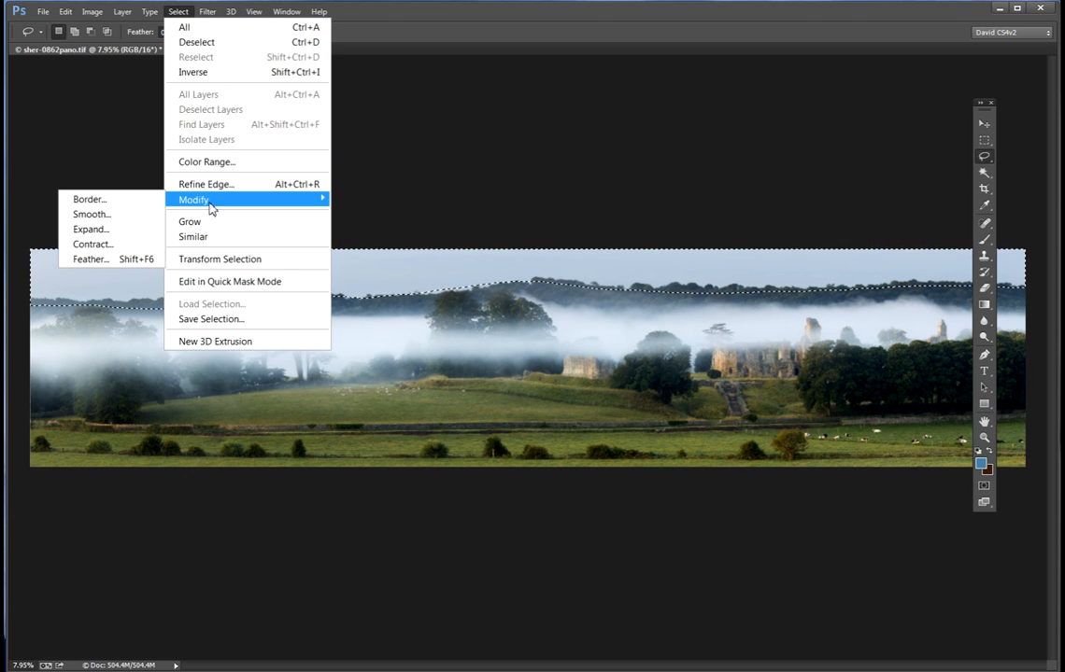
click(119, 260)
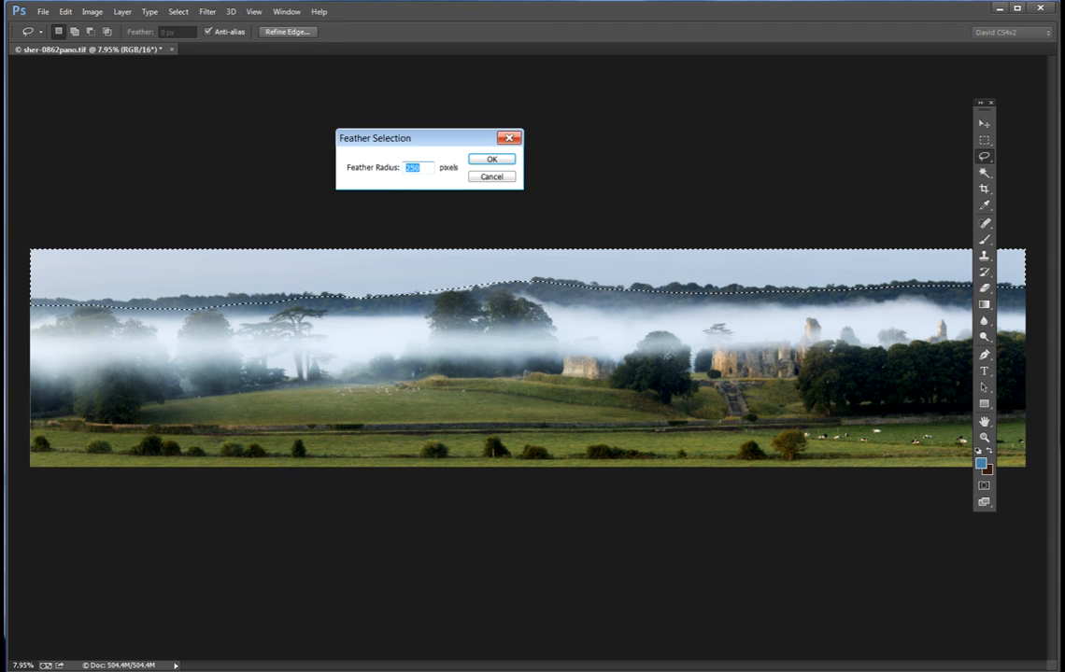
text(350)
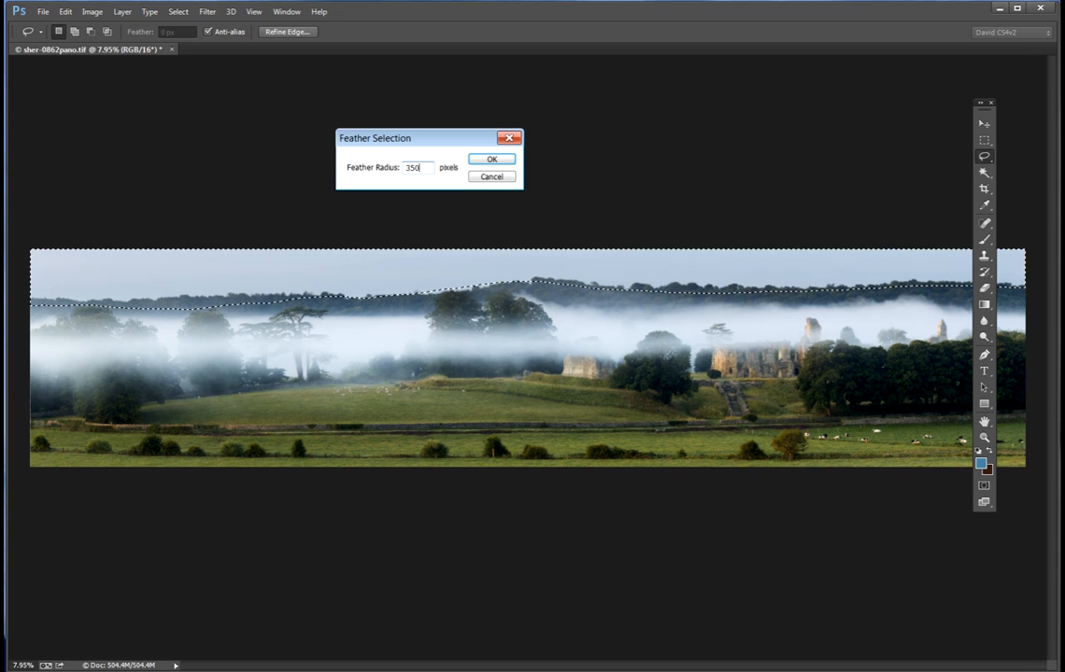
click(508, 159)
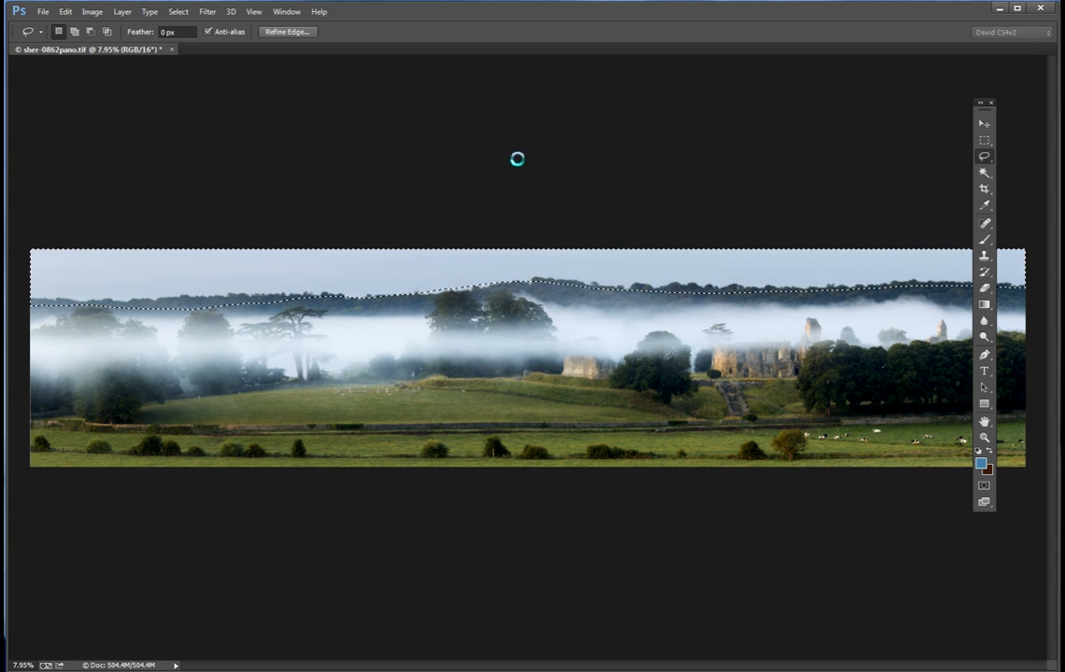
Step: Open Curves for the selected sky and darken its midtones with an RGB point at input 139, output 124
click(93, 12)
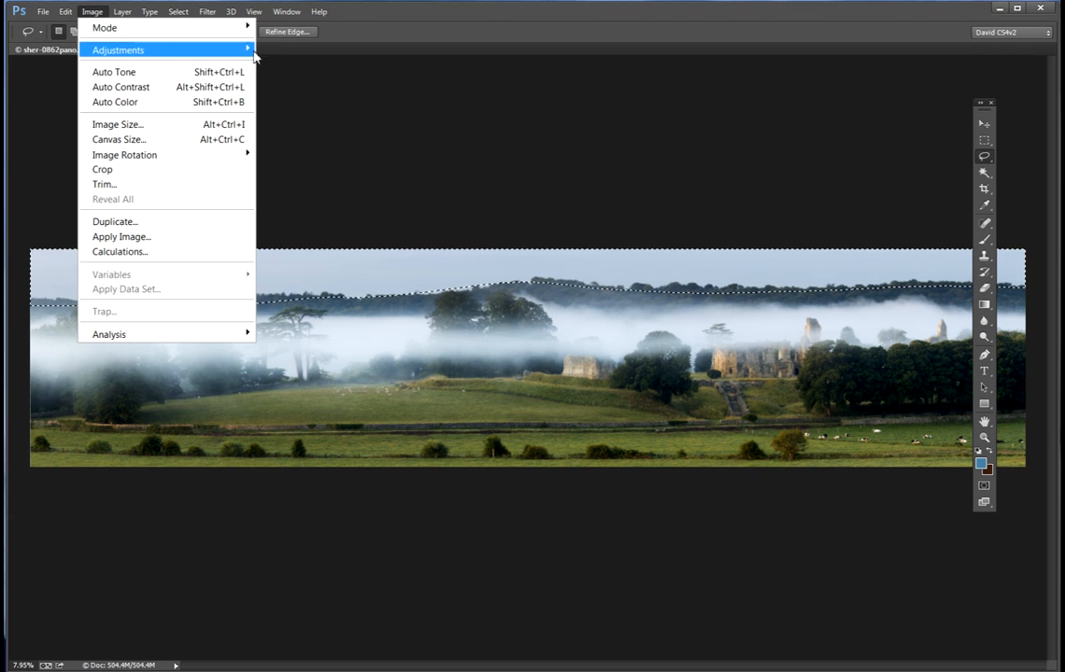
mouse_move(224, 51)
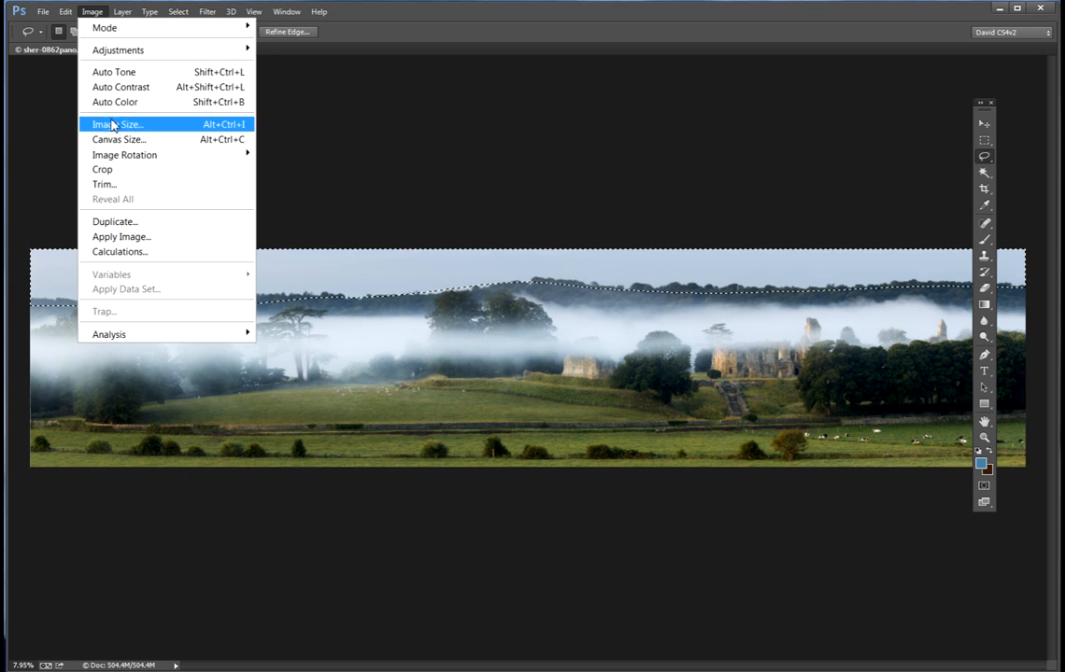
mouse_move(130, 57)
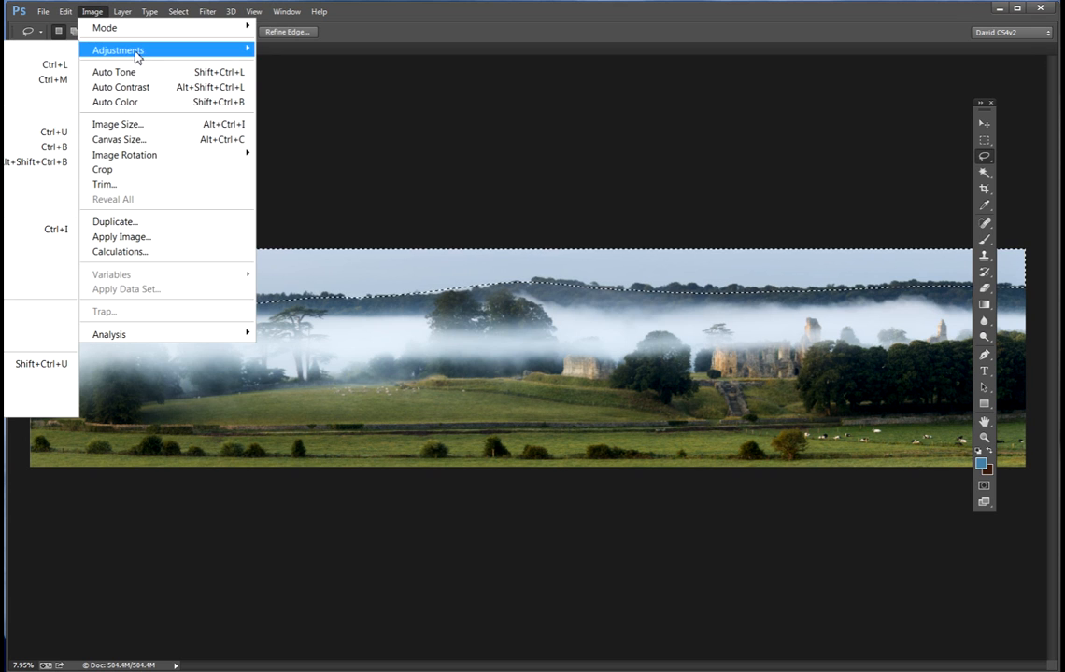
click(37, 79)
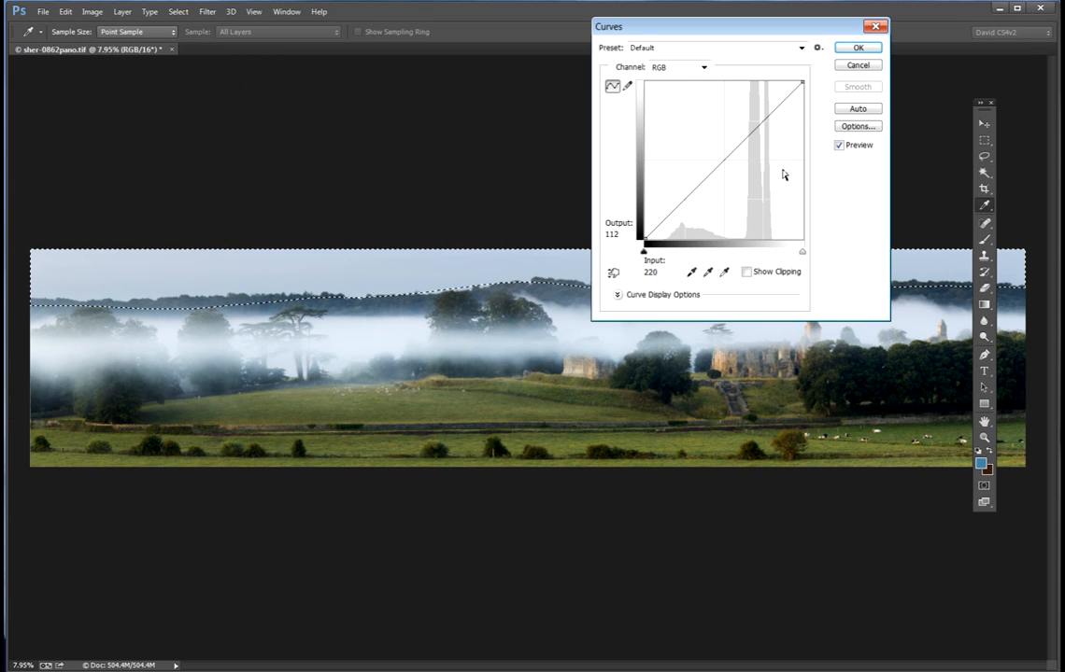
drag(766, 33, 767, 340)
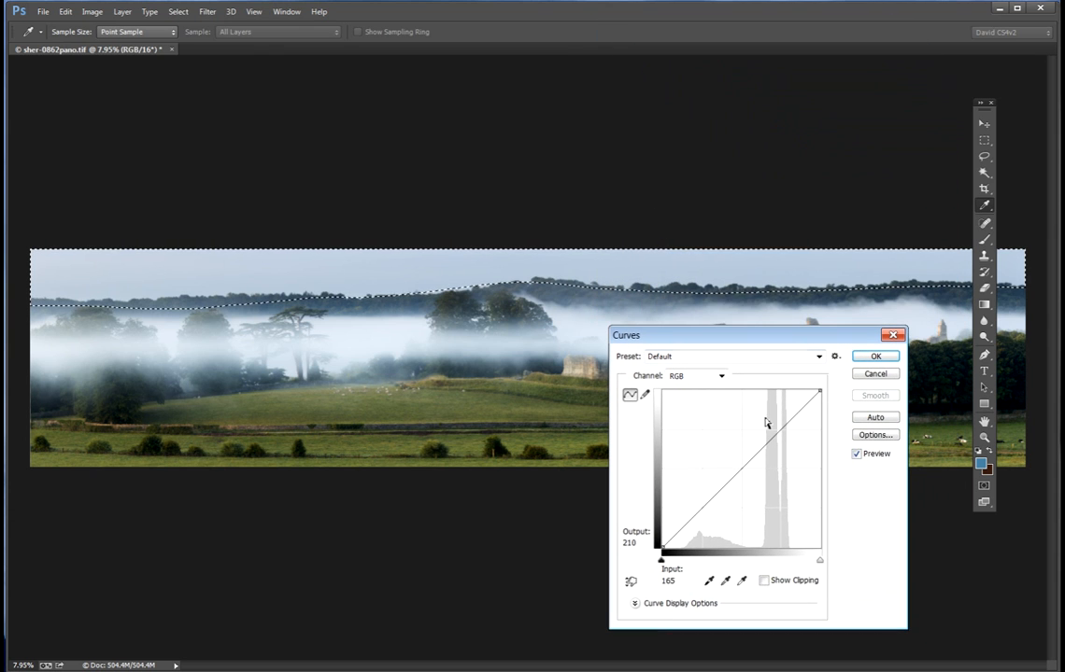
click(744, 472)
mouse_move(744, 472)
mouse_down()
mouse_move(765, 485)
mouse_move(748, 471)
mouse_up()
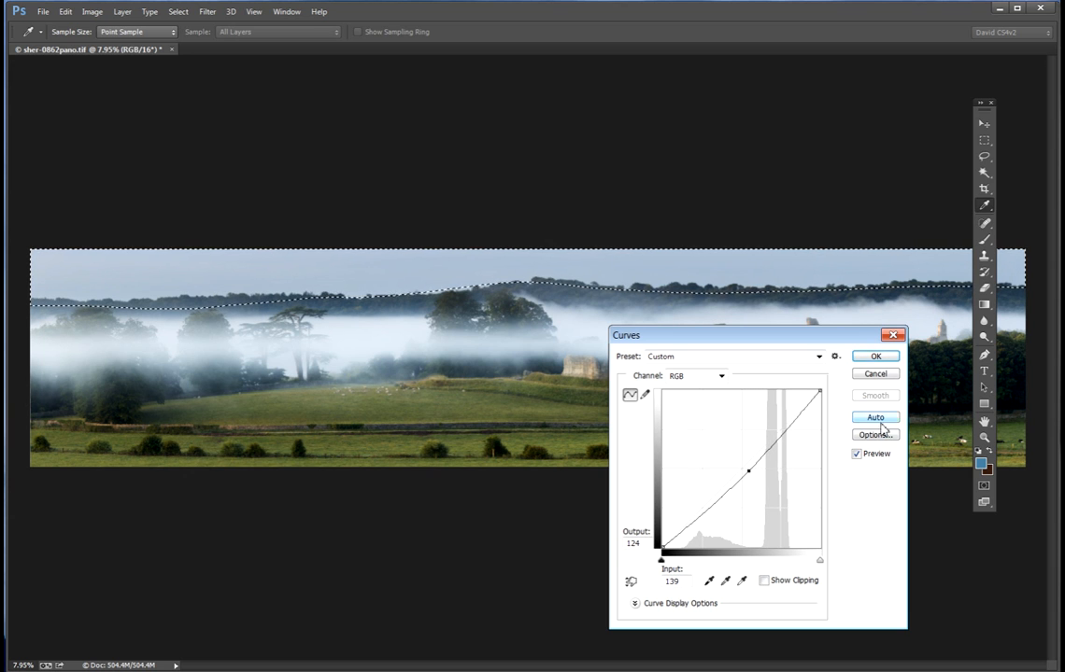
Step: Compare the sky with the preview off and on, apply the curve, and remove the selection
click(856, 453)
click(857, 454)
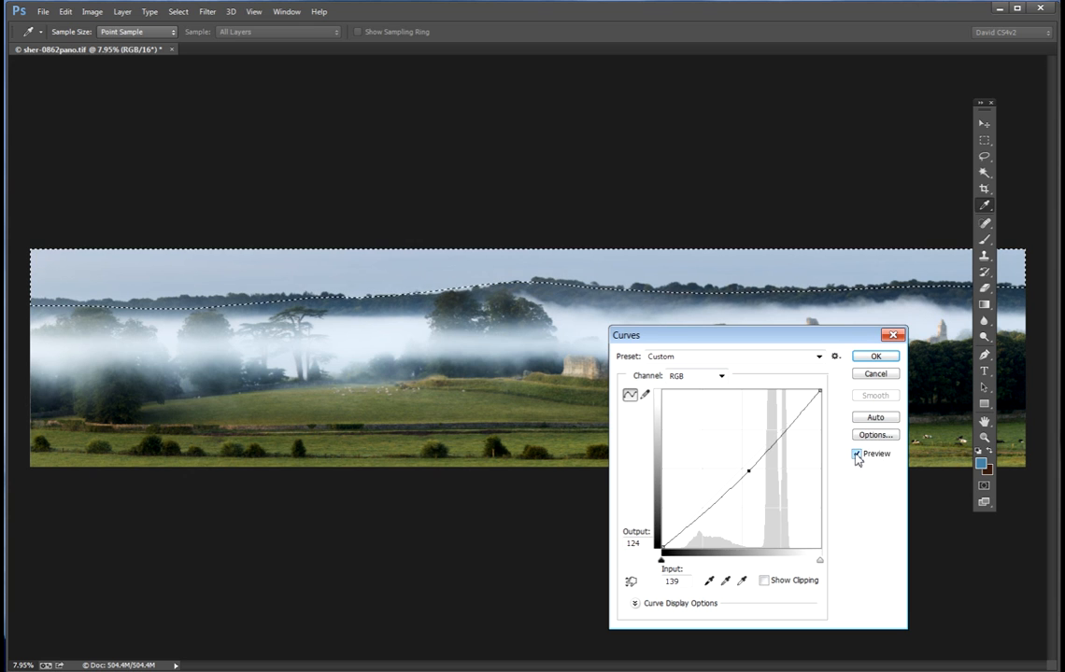
click(875, 357)
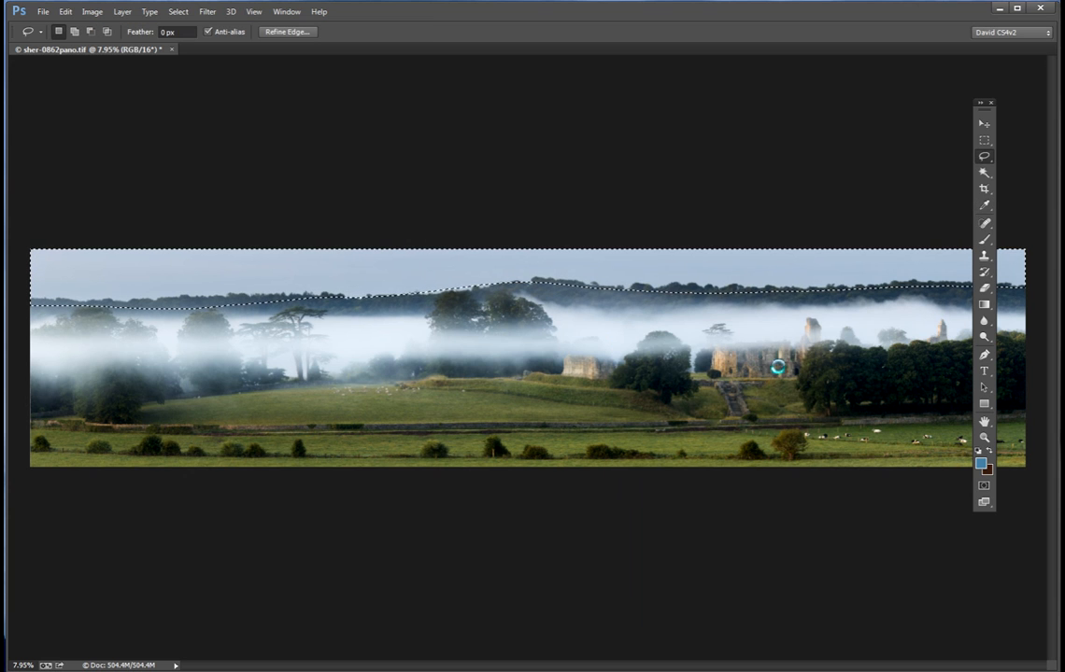
click(175, 11)
click(191, 43)
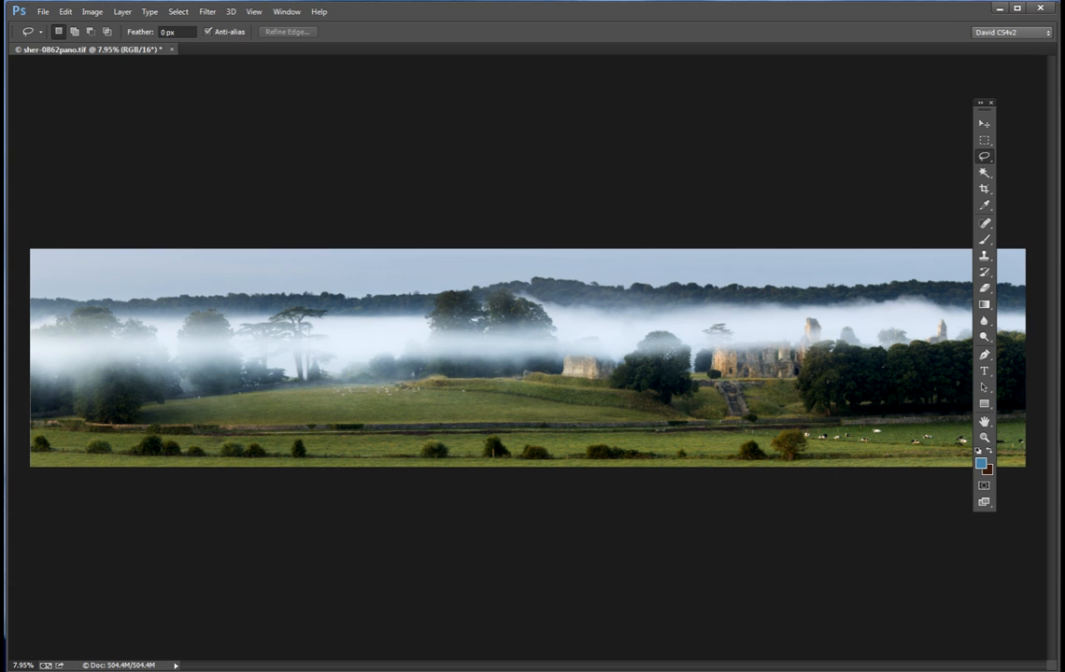
Step: Lasso an oval area around the castle ruins, the mist above them and the adjoining tree edge
key(ctrl+plus)
key(ctrl+plus)
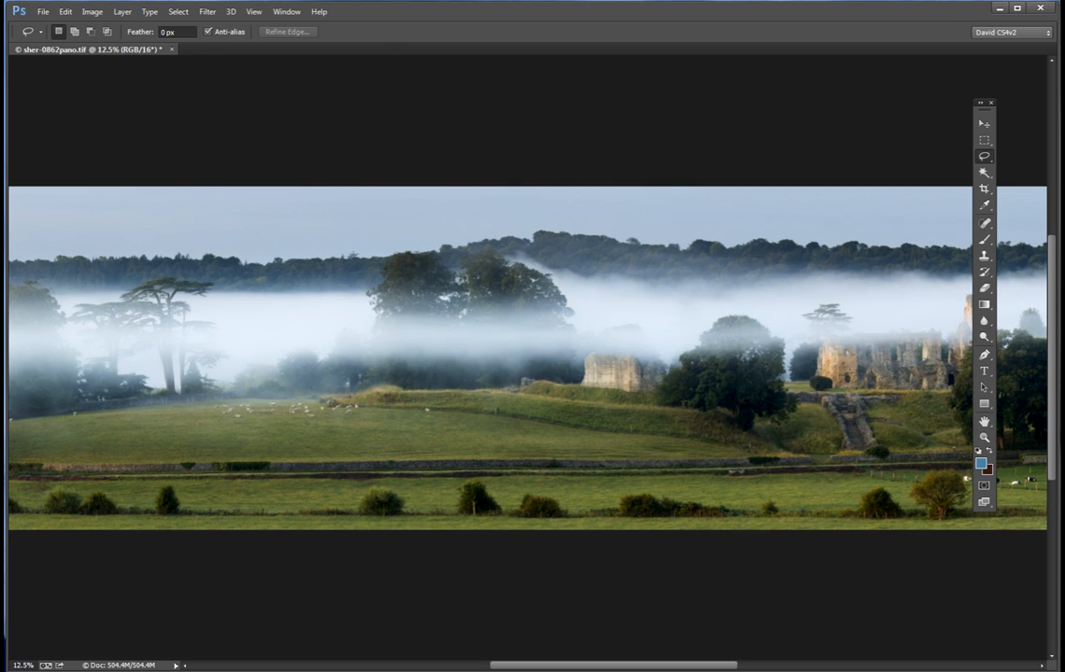
drag(747, 364, 483, 358)
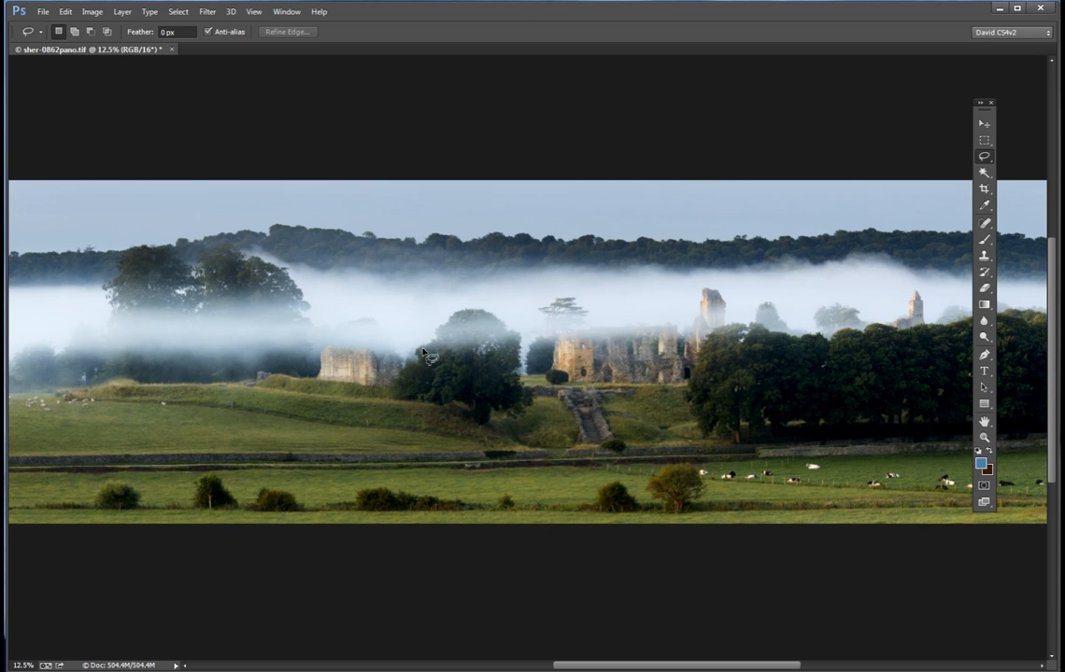
mouse_move(534, 332)
mouse_down()
mouse_move(555, 385)
mouse_move(637, 401)
mouse_move(704, 383)
mouse_move(716, 350)
mouse_move(750, 325)
mouse_up()
mouse_move(747, 258)
mouse_down()
mouse_move(700, 240)
mouse_move(622, 248)
mouse_up()
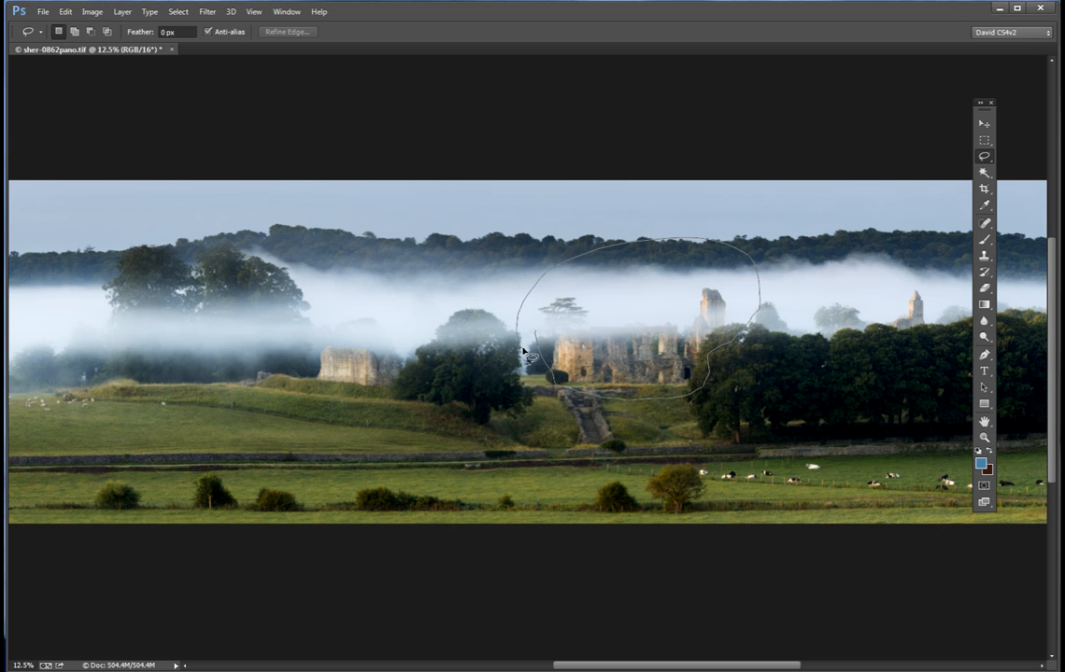
drag(548, 361, 549, 362)
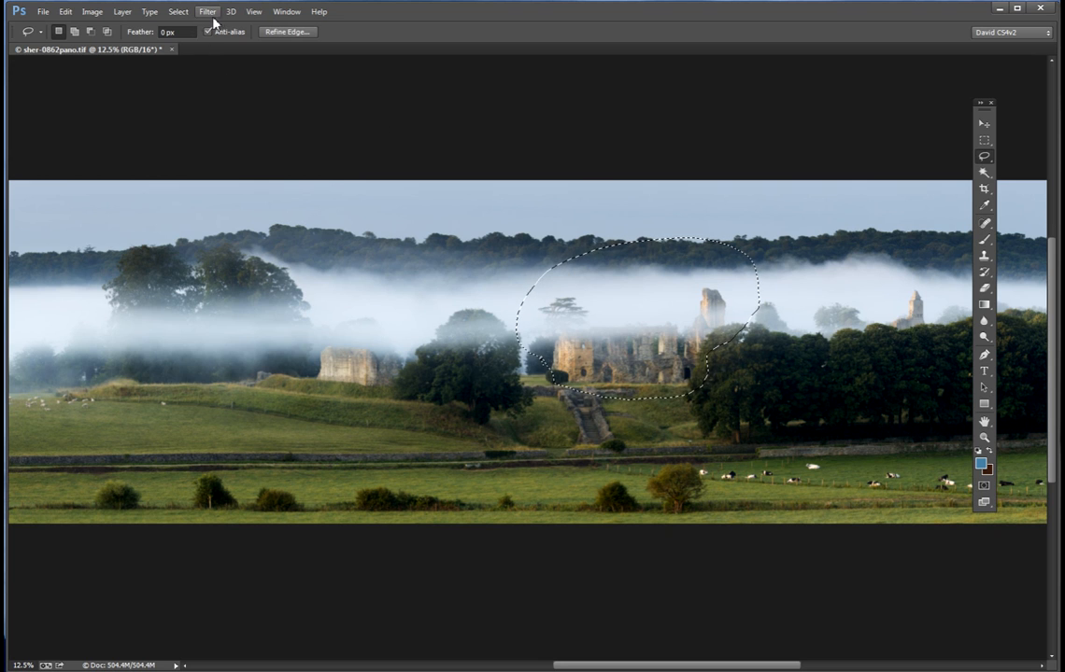
Step: Feather the selection around the castle ruins with a smaller radius than the one used for the sky
click(179, 12)
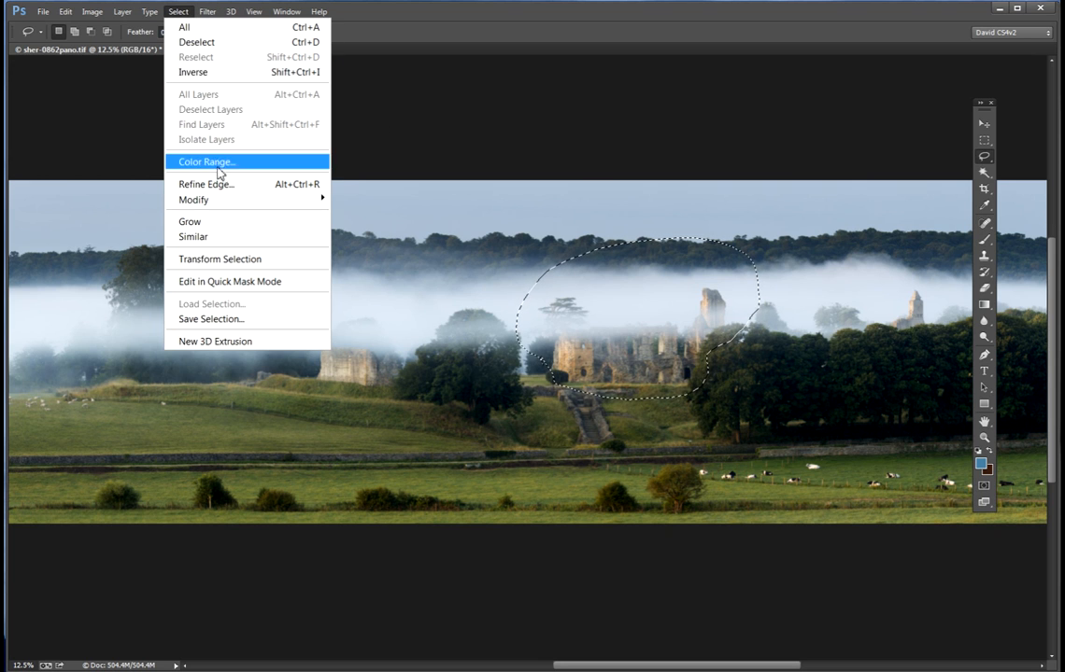
mouse_move(182, 204)
click(110, 262)
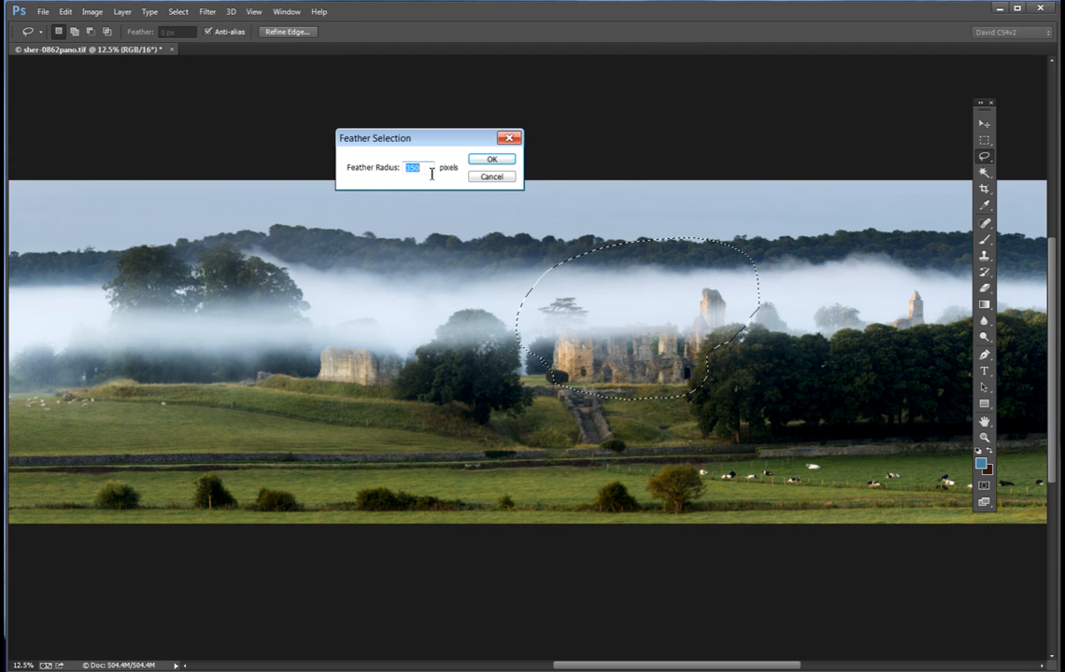
text(1)
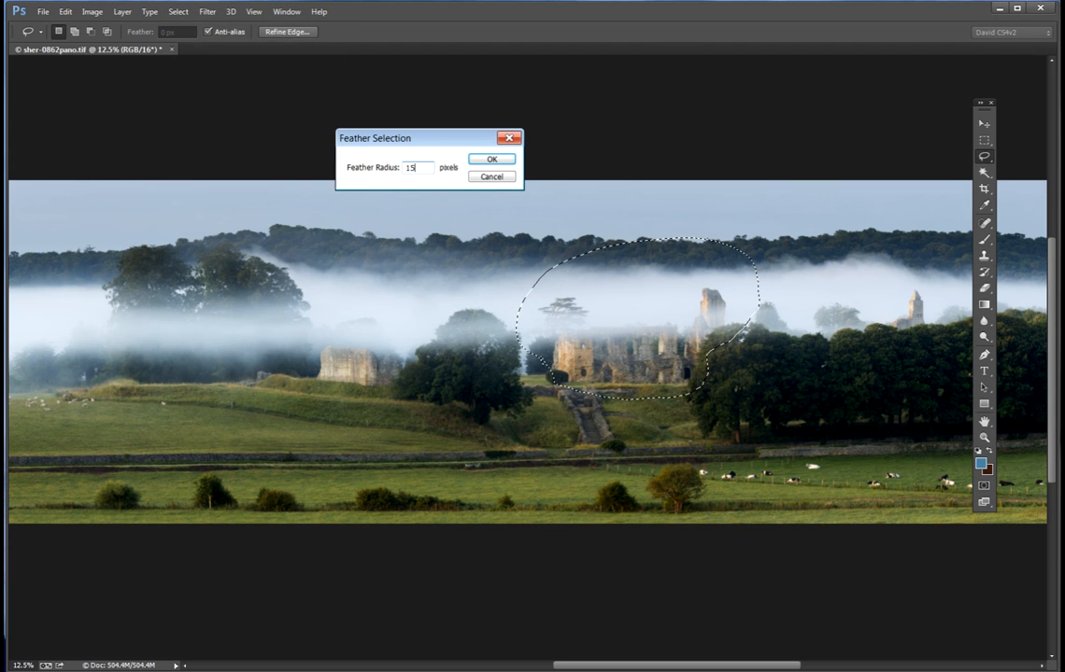
click(493, 161)
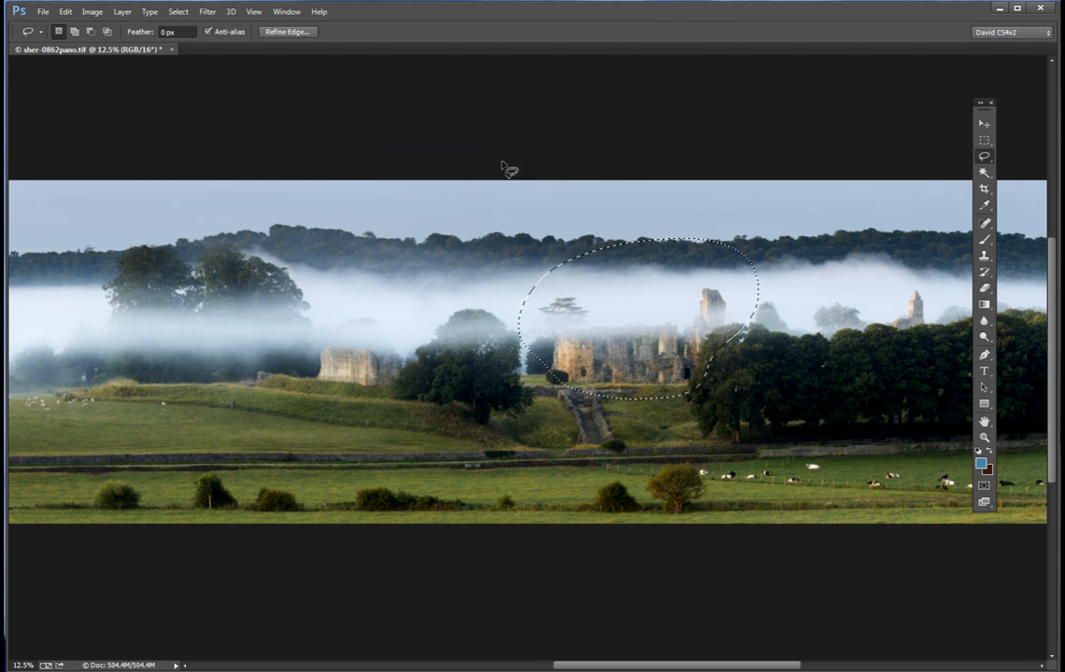
Step: Open Curves for the selected ruins and shape an RGB S-curve with points at input 189, output 193 and input 55, output 51
click(94, 13)
mouse_move(112, 49)
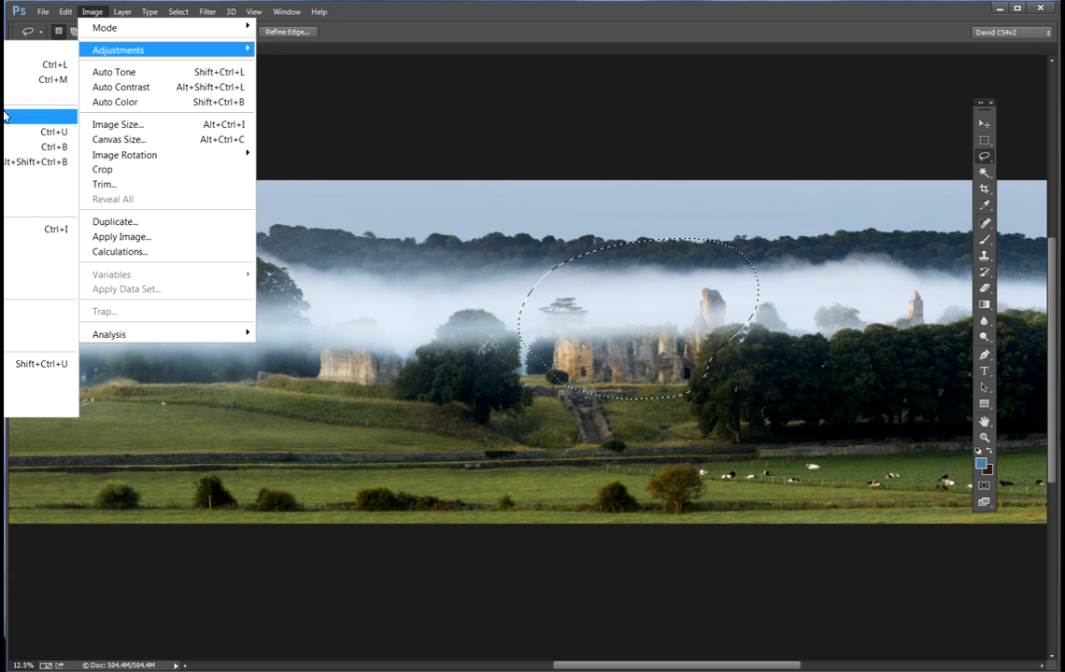
click(65, 80)
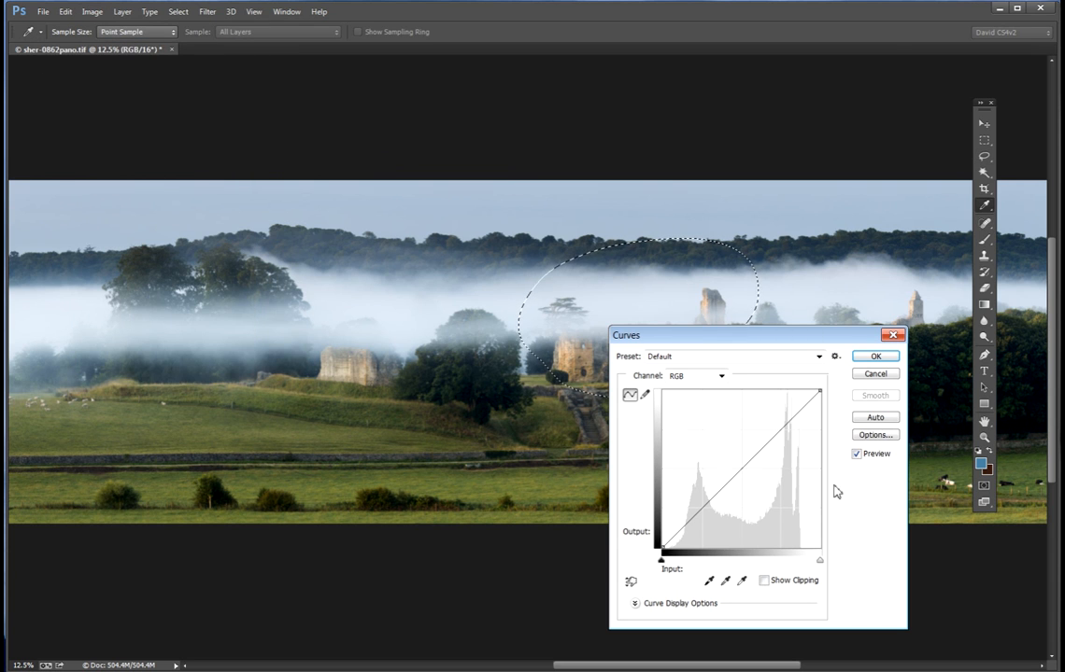
drag(805, 341, 312, 312)
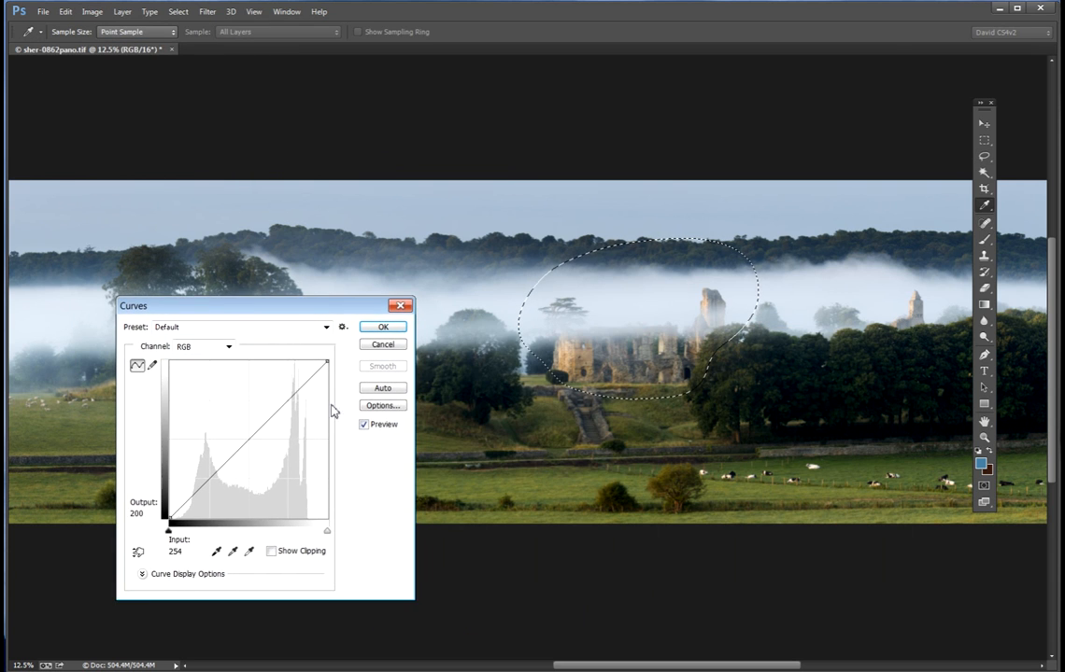
click(288, 399)
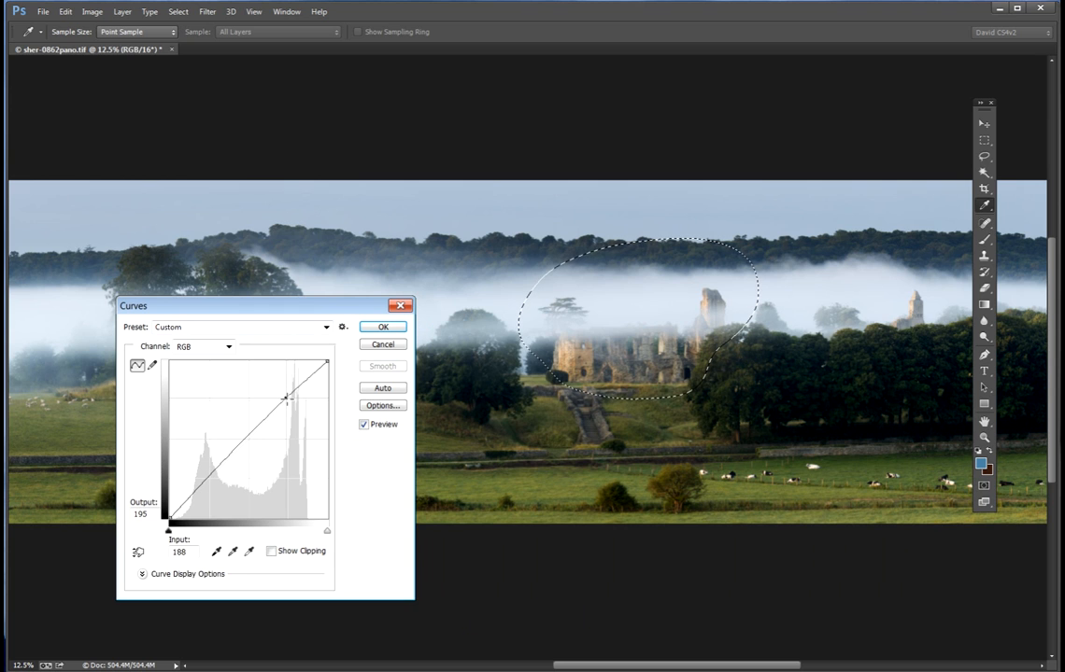
drag(287, 399, 287, 400)
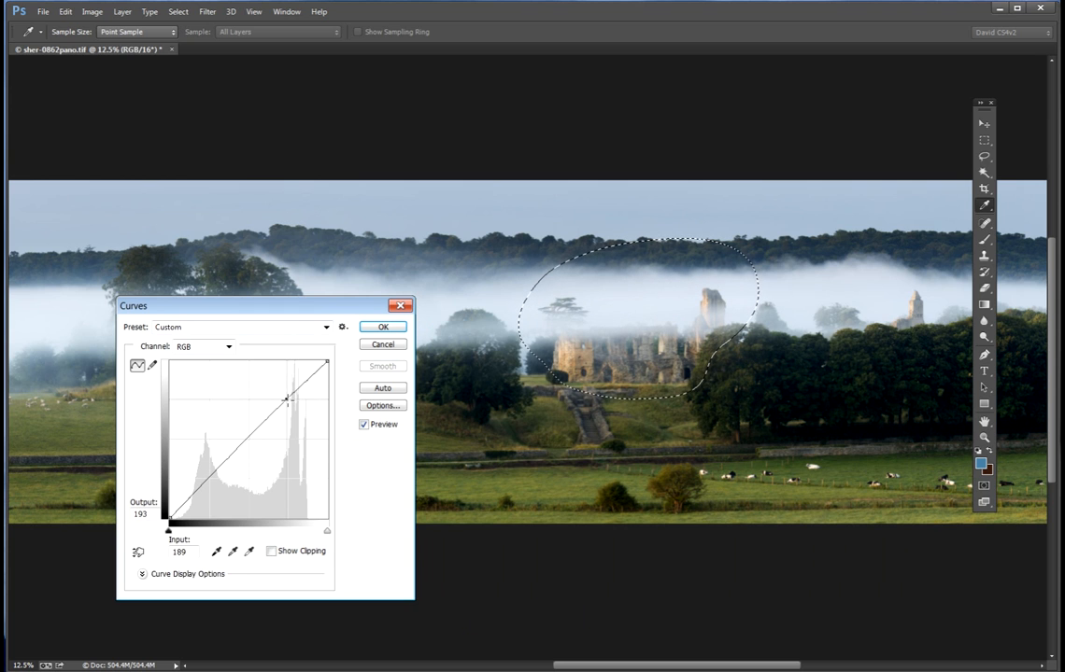
click(204, 486)
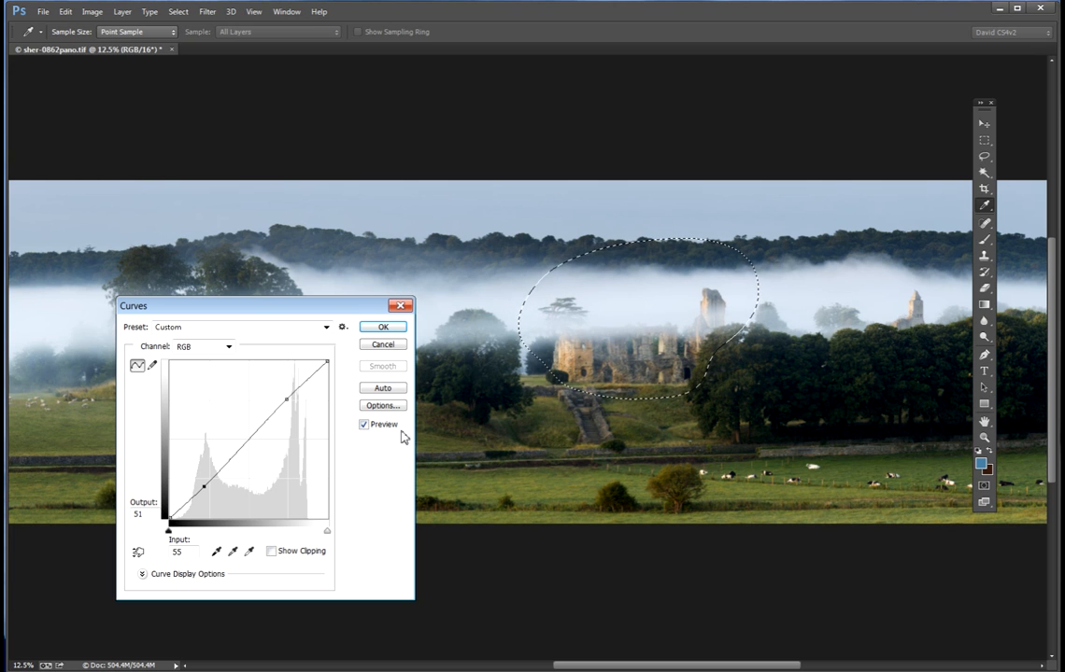
Step: Apply the curve to the castle ruins and remove the selection
click(383, 327)
key(l)
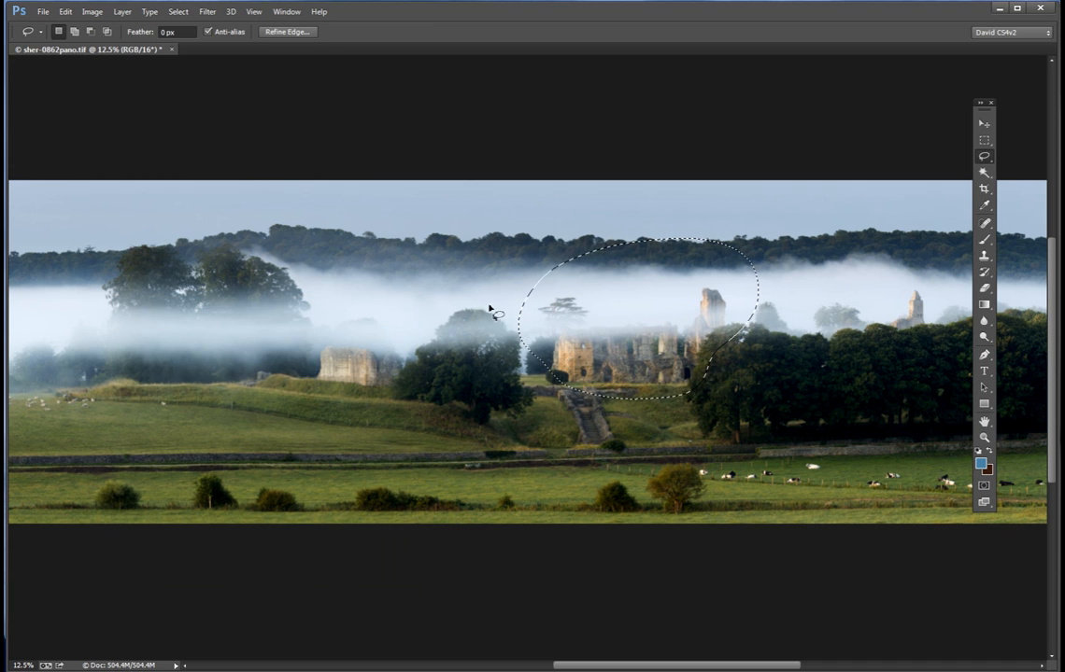
click(177, 12)
click(177, 42)
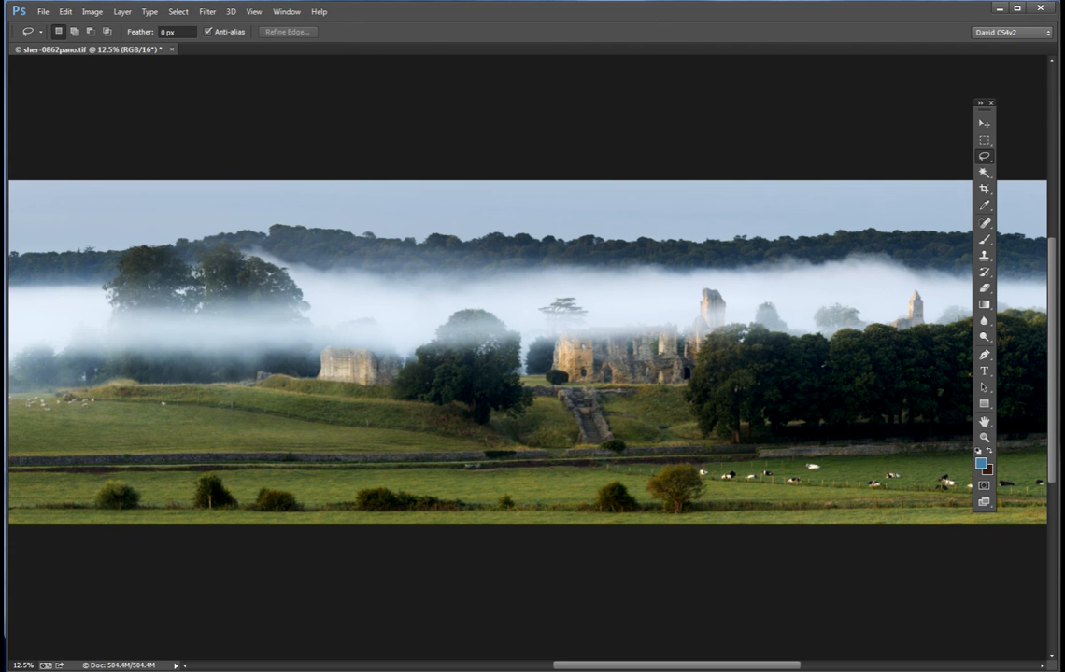
key(ctrl+minus)
key(ctrl+minus)
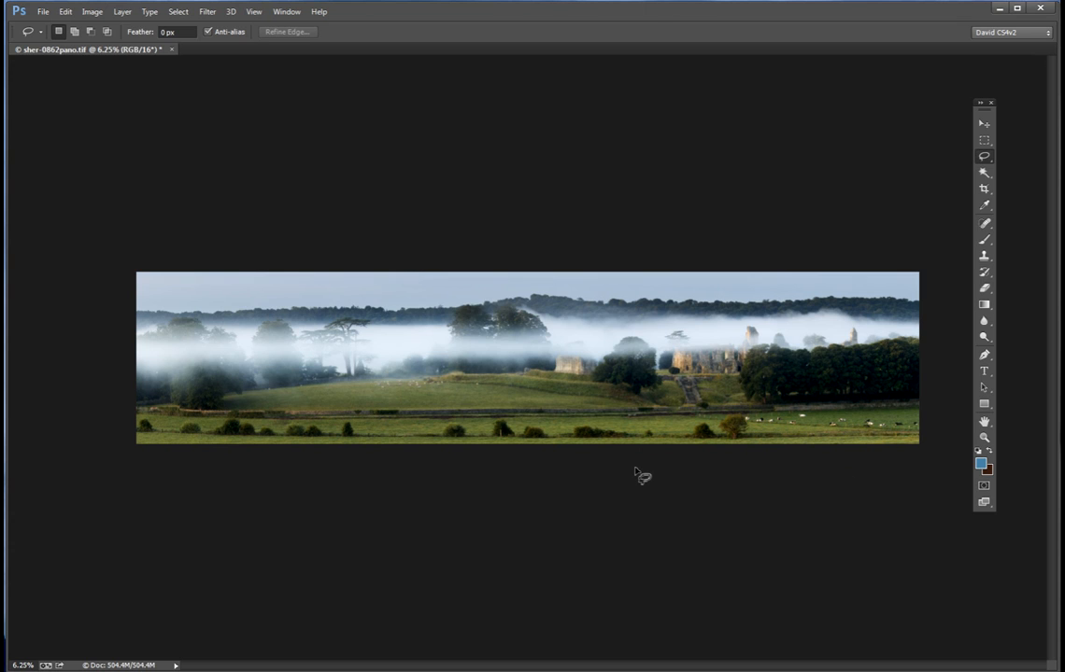
key(ctrl+equal)
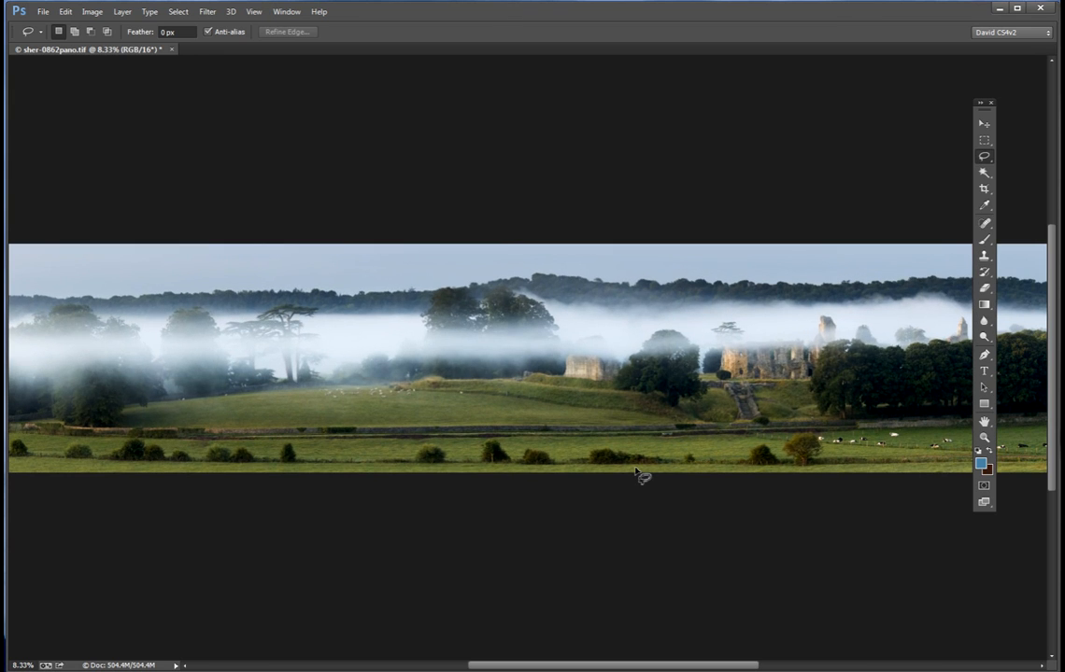